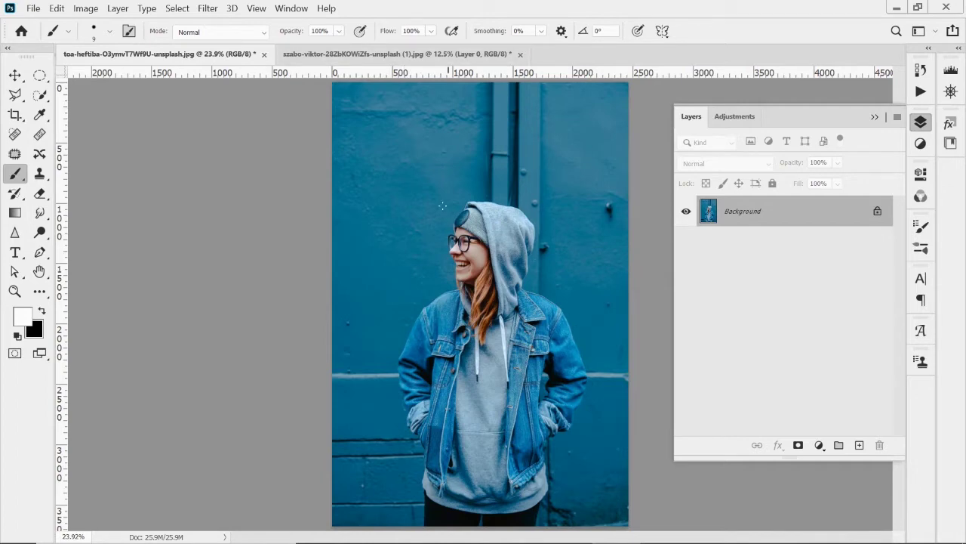
Glance at the clouds tab, then return to the toa-heftiba hooded girl photo
{"action": "left_click", "coordinate": [436, 54]}
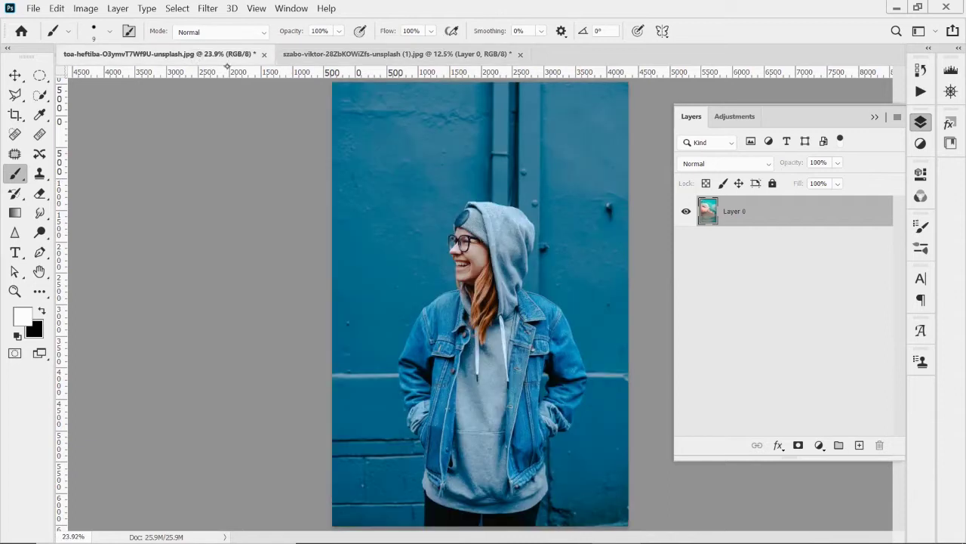
{"action": "left_click", "coordinate": [196, 54]}
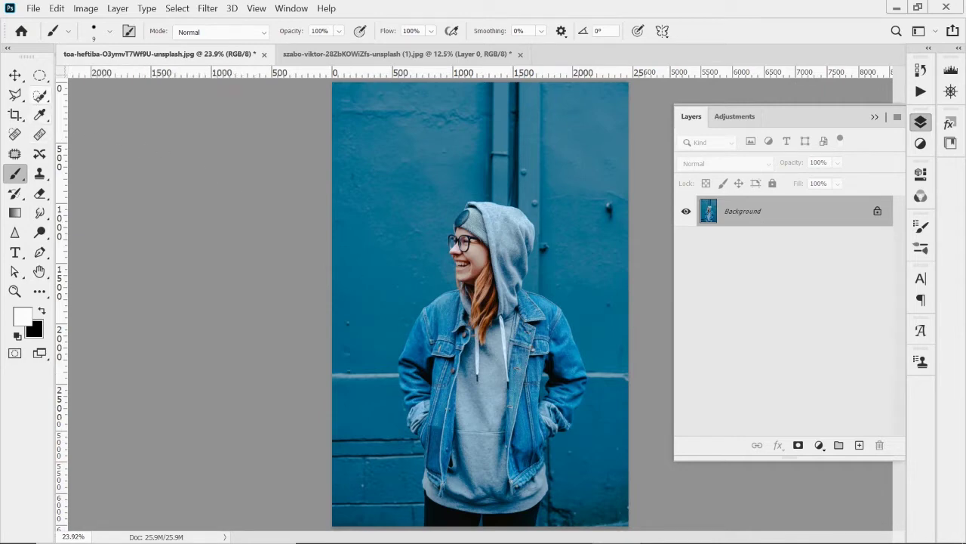
Select the girl's hood, face, hair and jacket with a size-20 Quick Selection brush
{"action": "left_click", "coordinate": [40, 94]}
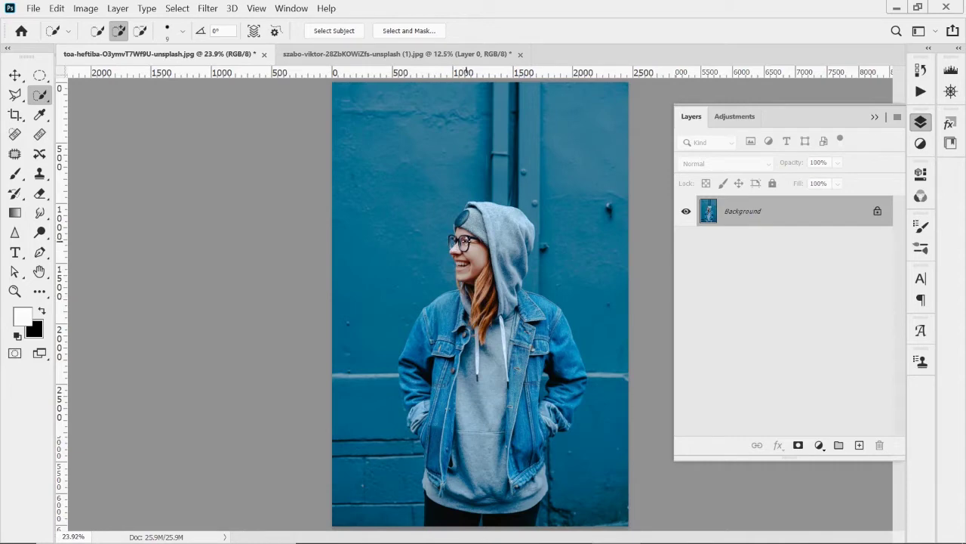
{"action": "key", "text": "bracketright"}
{"action": "key", "text": "bracketright"}
{"action": "mouse_move", "coordinate": [465, 226]}
{"action": "left_mouse_down"}
{"action": "mouse_move", "coordinate": [472, 204]}
{"action": "mouse_move", "coordinate": [507, 210]}
{"action": "left_mouse_up"}
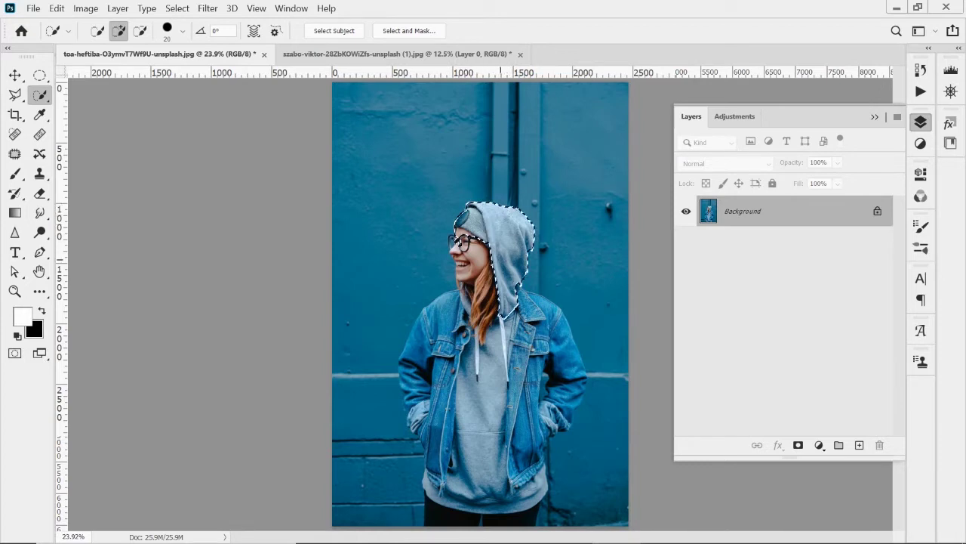
{"action": "left_click_drag", "start_coordinate": [483, 249], "coordinate": [465, 260]}
{"action": "mouse_move", "coordinate": [458, 269]}
{"action": "left_mouse_down"}
{"action": "mouse_move", "coordinate": [482, 284]}
{"action": "mouse_move", "coordinate": [492, 310]}
{"action": "mouse_move", "coordinate": [521, 314]}
{"action": "mouse_move", "coordinate": [532, 304]}
{"action": "mouse_move", "coordinate": [572, 338]}
{"action": "left_mouse_up"}
{"action": "mouse_move", "coordinate": [574, 376]}
{"action": "left_mouse_down"}
{"action": "mouse_move", "coordinate": [534, 423]}
{"action": "mouse_move", "coordinate": [515, 476]}
{"action": "mouse_move", "coordinate": [458, 430]}
{"action": "mouse_move", "coordinate": [453, 357]}
{"action": "mouse_move", "coordinate": [439, 351]}
{"action": "mouse_move", "coordinate": [426, 313]}
{"action": "mouse_move", "coordinate": [403, 385]}
{"action": "mouse_move", "coordinate": [436, 407]}
{"action": "mouse_move", "coordinate": [432, 430]}
{"action": "mouse_move", "coordinate": [477, 468]}
{"action": "mouse_move", "coordinate": [455, 460]}
{"action": "left_mouse_up"}
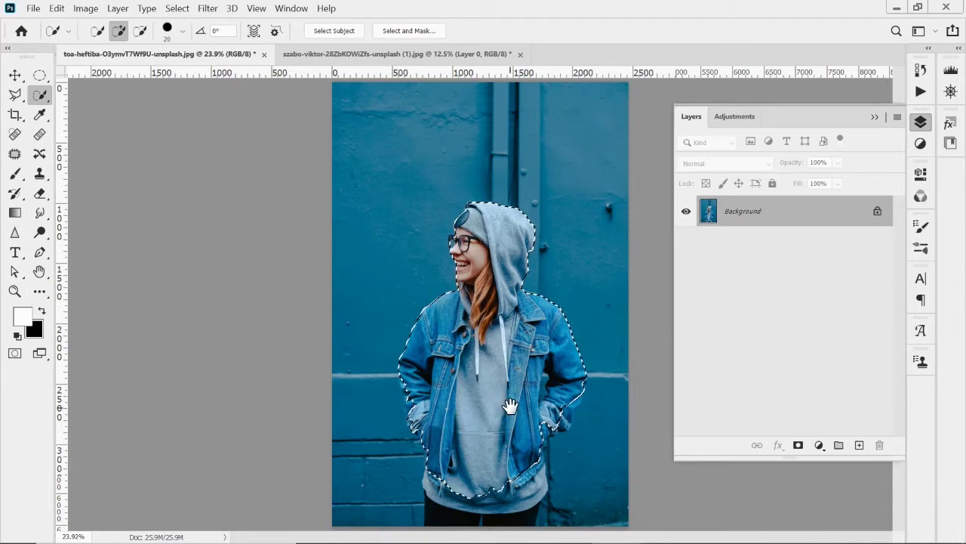
Check the selection edges, then add the grey hoodie bottom and black trousers
{"action": "key", "text": "ctrl+d"}
{"action": "key", "text": "ctrl+shift+d"}
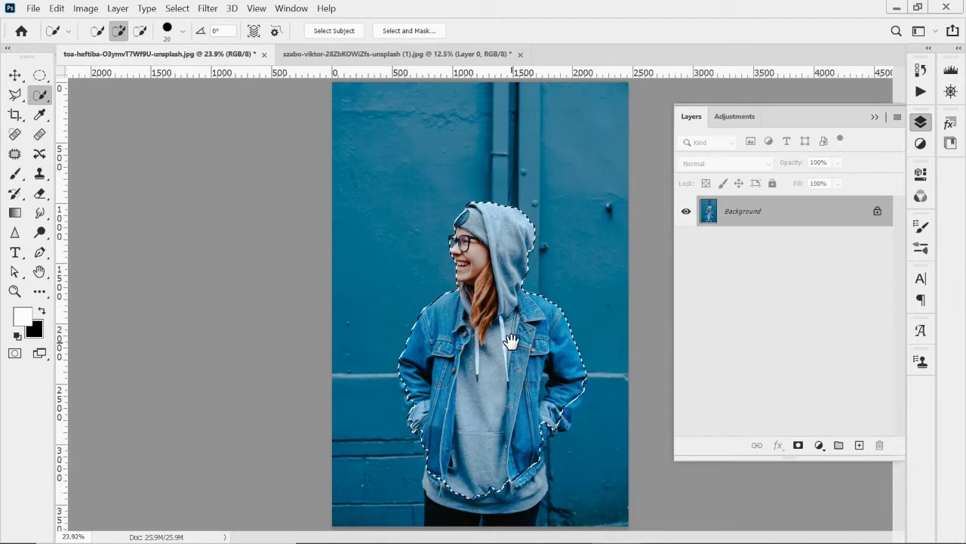
{"action": "key", "text": "ctrl+d"}
{"action": "key", "text": "ctrl+shift+d"}
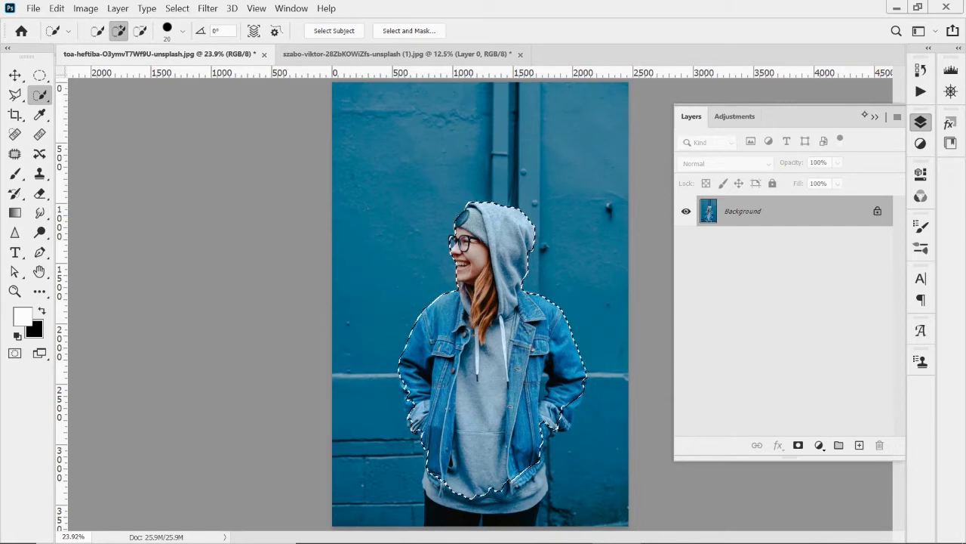
{"action": "key", "text": "F7"}
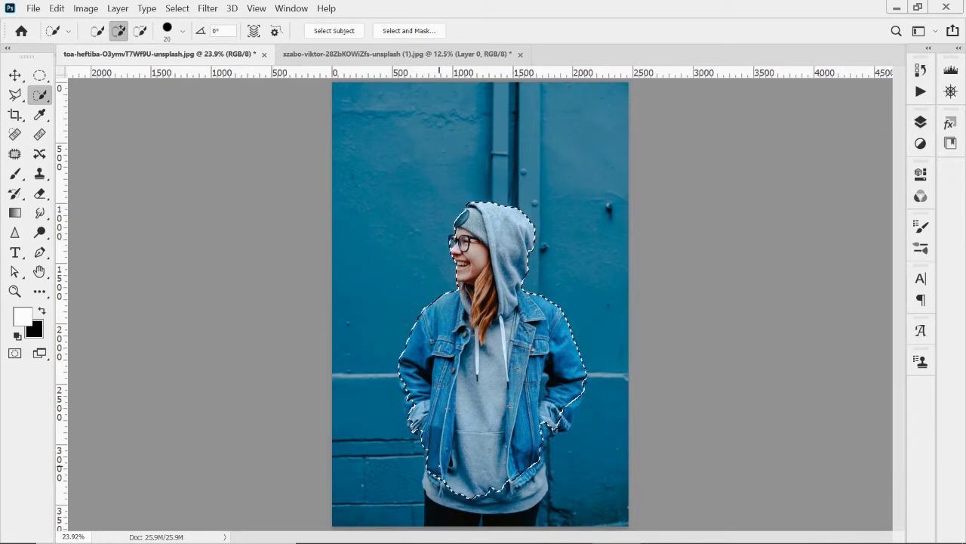
{"action": "left_click", "coordinate": [431, 478]}
{"action": "left_click", "coordinate": [431, 519]}
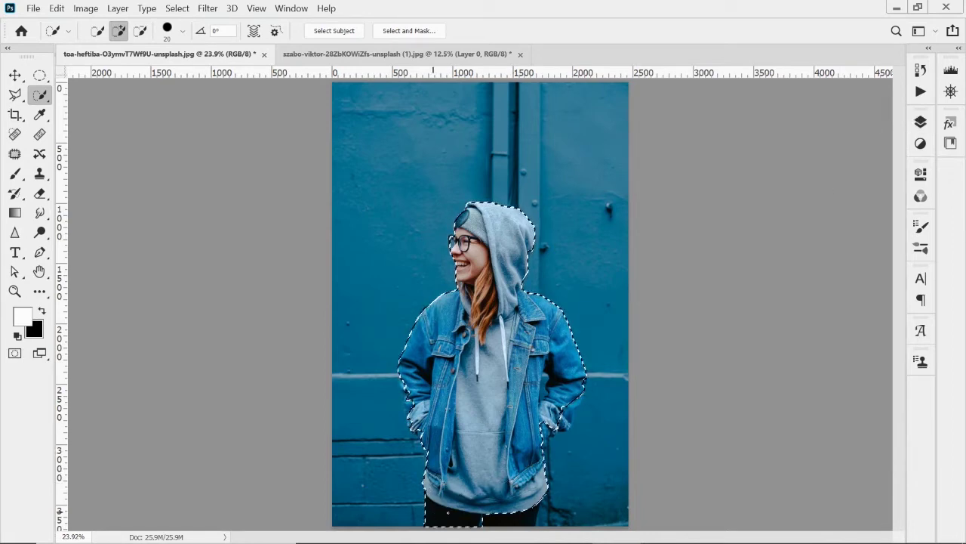
{"action": "left_click", "coordinate": [489, 520]}
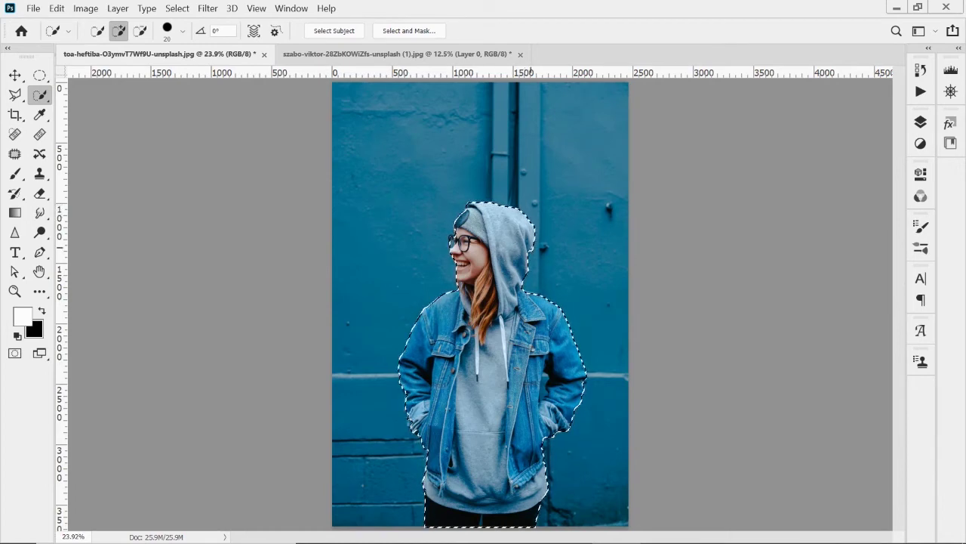
Zoom in and subtract the wall gap beside the girl's right arm from the selection
{"action": "key", "text": "ctrl+plus"}
{"action": "key", "text": "ctrl+plus"}
{"action": "key", "text": "ctrl+plus"}
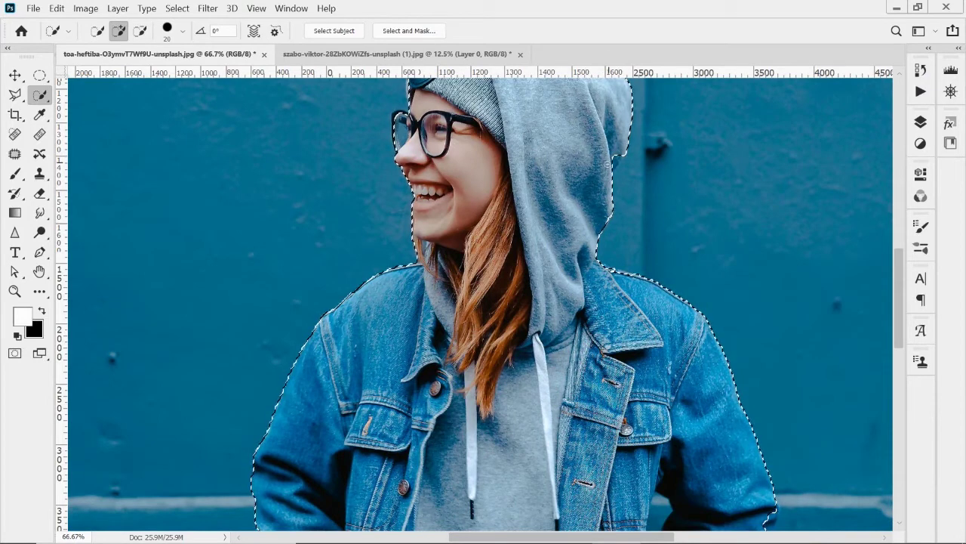
{"action": "left_click_drag", "start_coordinate": [485, 216], "coordinate": [502, 339]}
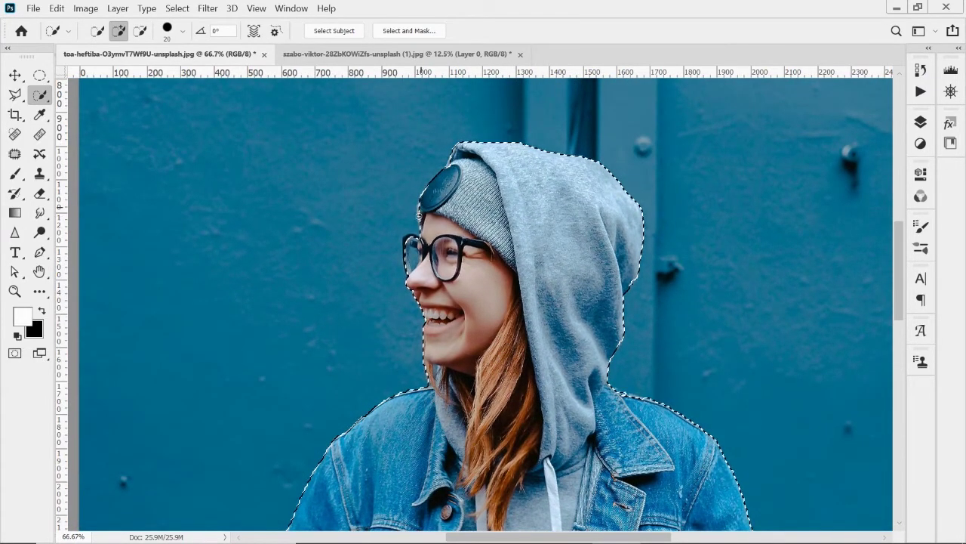
{"action": "left_click_drag", "start_coordinate": [551, 373], "coordinate": [511, 252]}
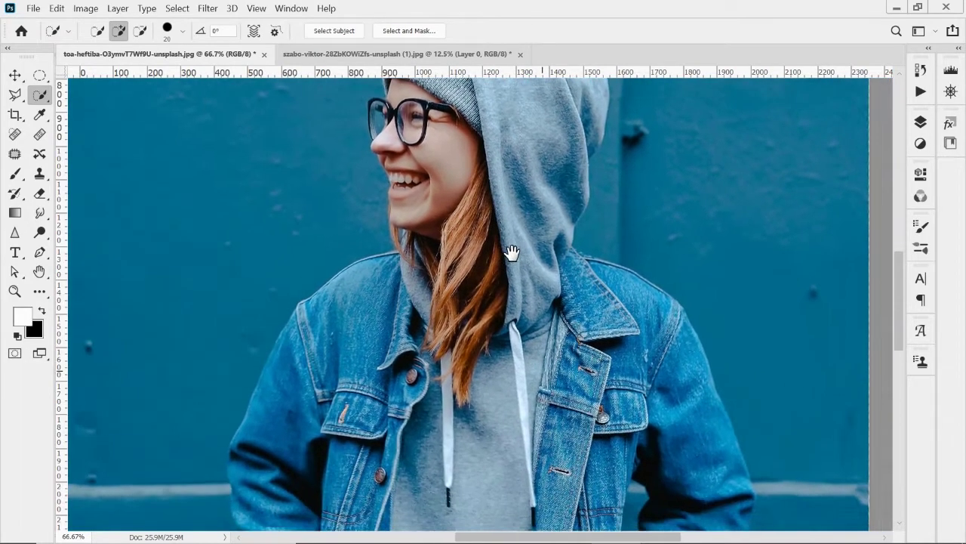
{"action": "left_click_drag", "start_coordinate": [585, 369], "coordinate": [519, 237]}
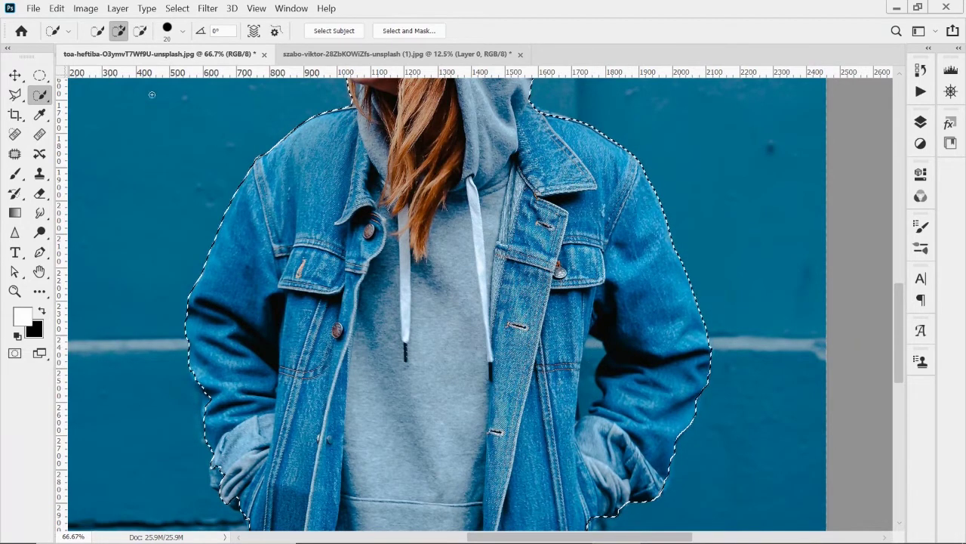
{"action": "key", "text": "alt"}
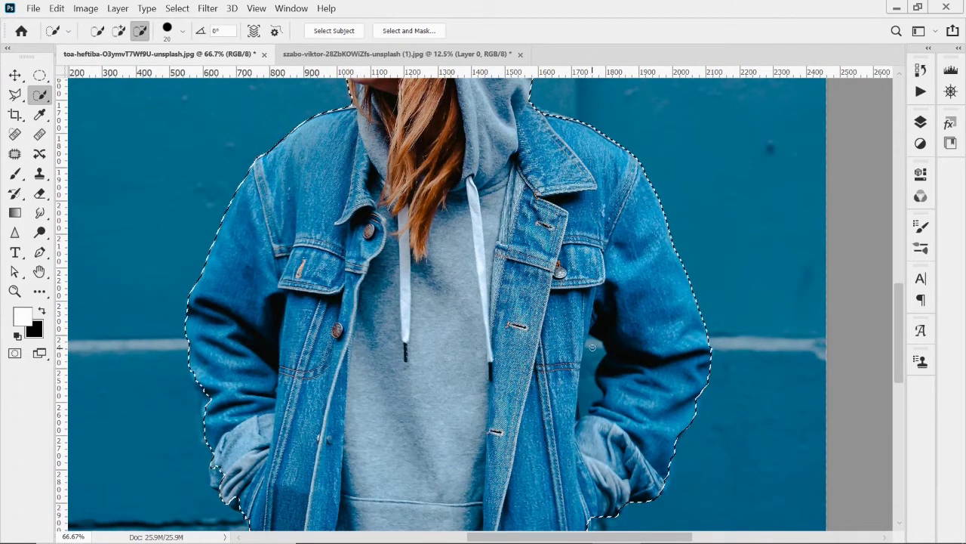
{"action": "left_click", "coordinate": [590, 370], "text": "alt"}
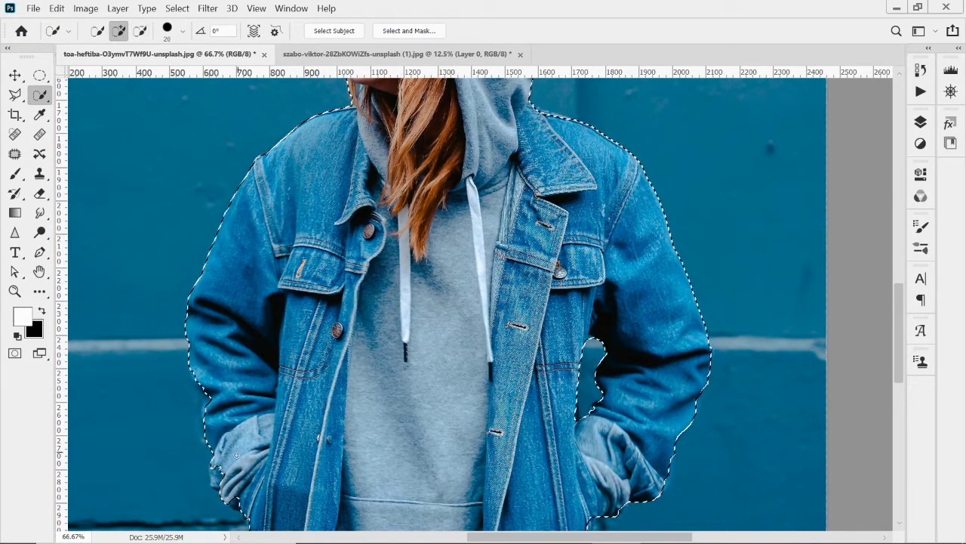
Subtract the wall beside the left arm and lower left, then fit the photo on screen
{"action": "left_click_drag", "start_coordinate": [237, 454], "coordinate": [215, 482]}
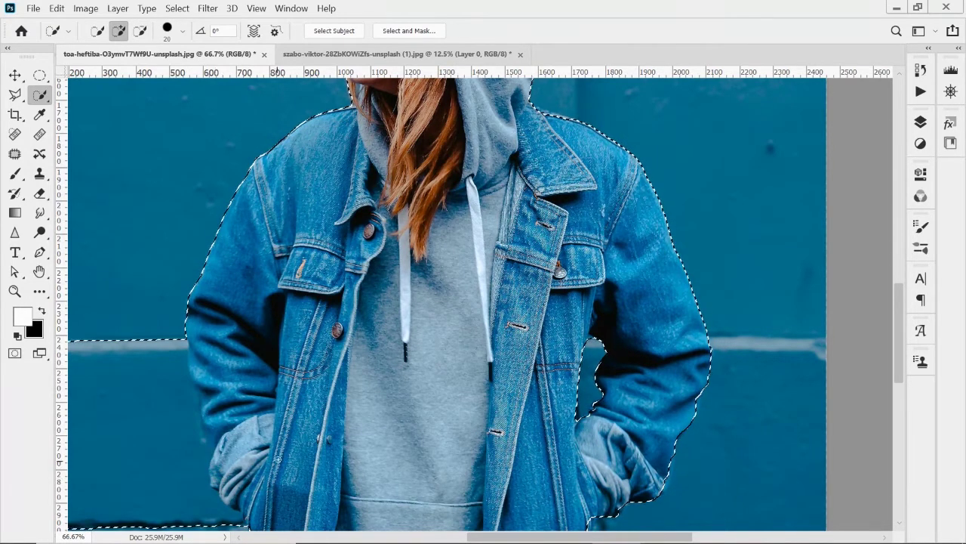
{"action": "left_click_drag", "start_coordinate": [276, 431], "coordinate": [414, 375]}
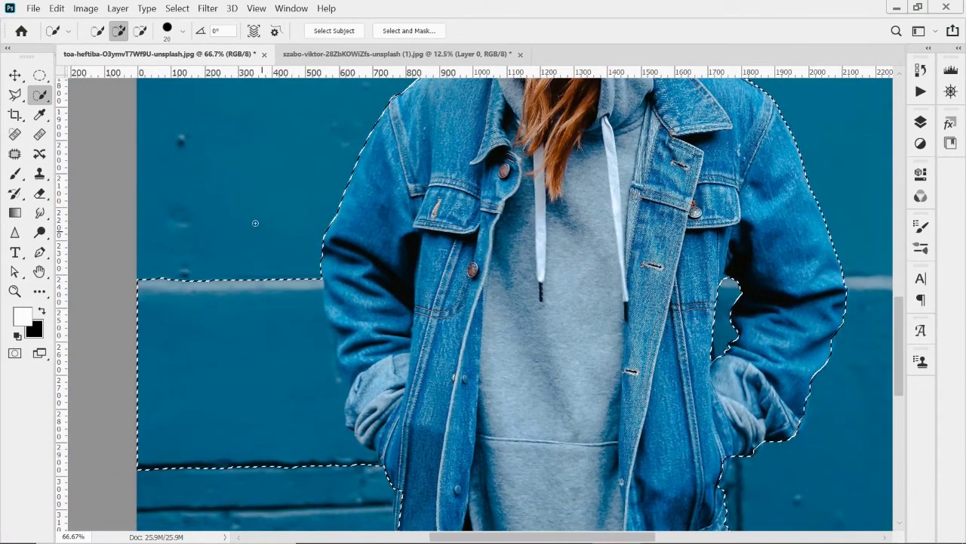
{"action": "key", "text": "alt"}
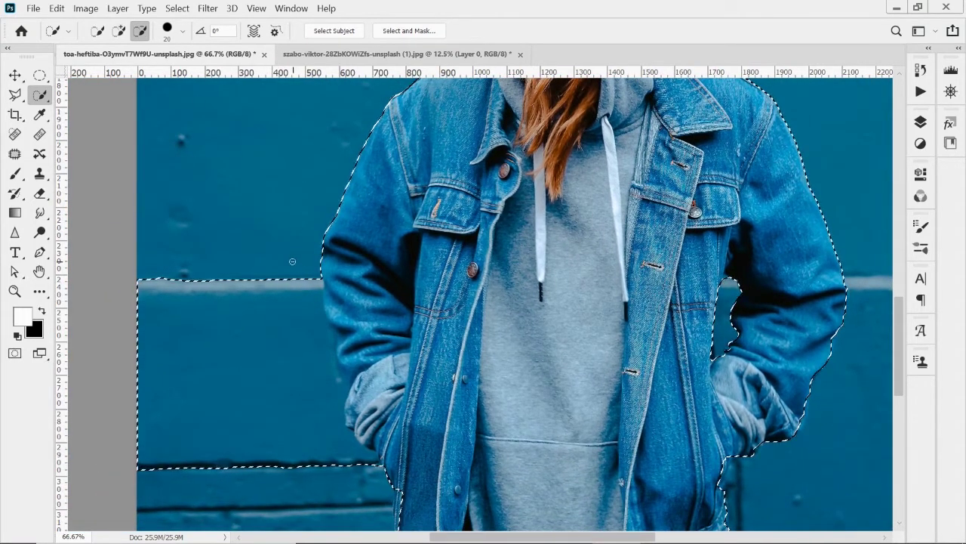
{"action": "mouse_move", "coordinate": [306, 296]}
{"action": "left_mouse_down"}
{"action": "mouse_move", "coordinate": [323, 381]}
{"action": "mouse_move", "coordinate": [300, 403]}
{"action": "left_mouse_up"}
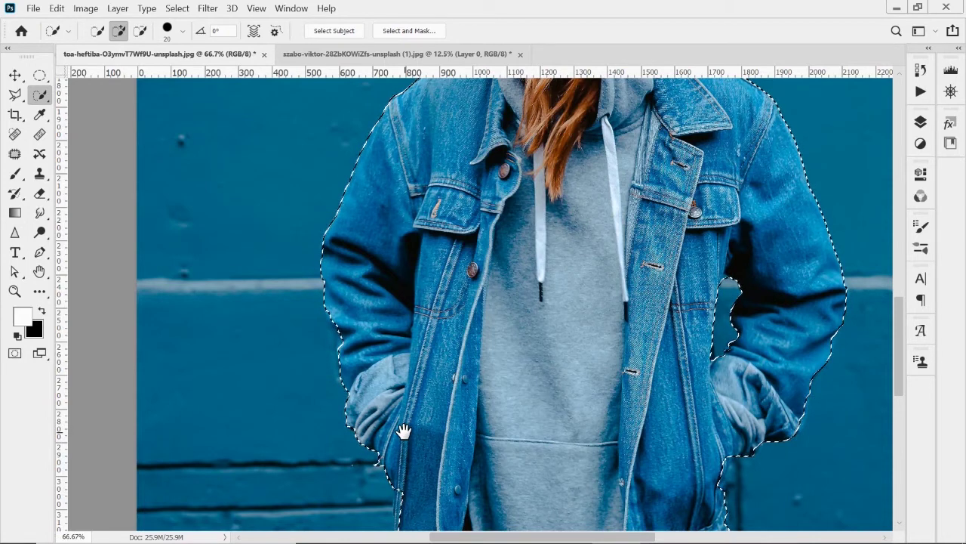
{"action": "left_click_drag", "start_coordinate": [401, 431], "coordinate": [438, 335]}
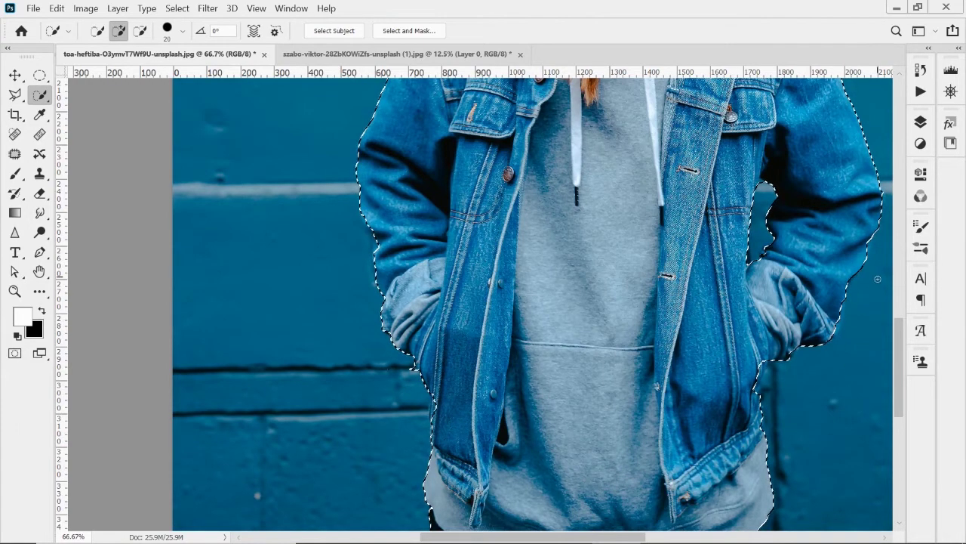
{"action": "key", "text": "ctrl"}
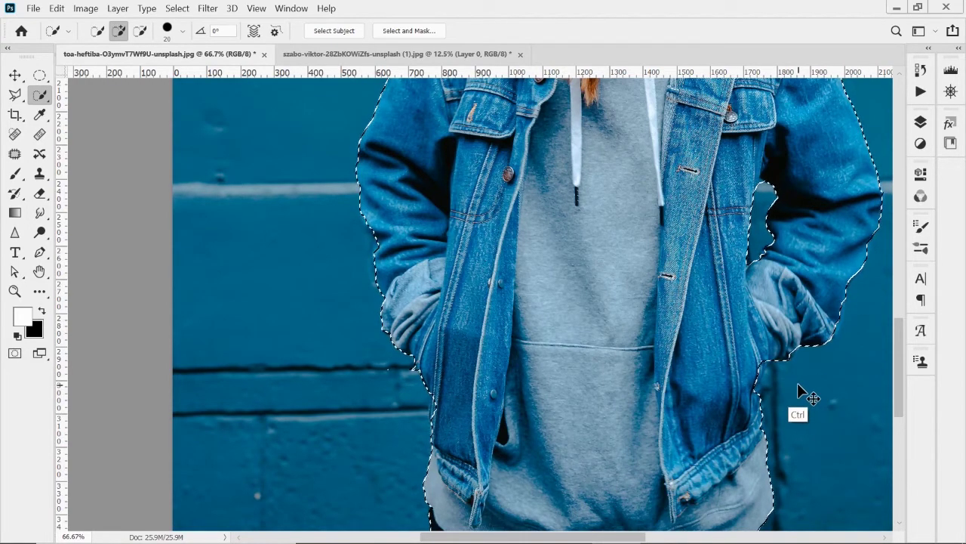
{"action": "key", "text": "ctrl+0"}
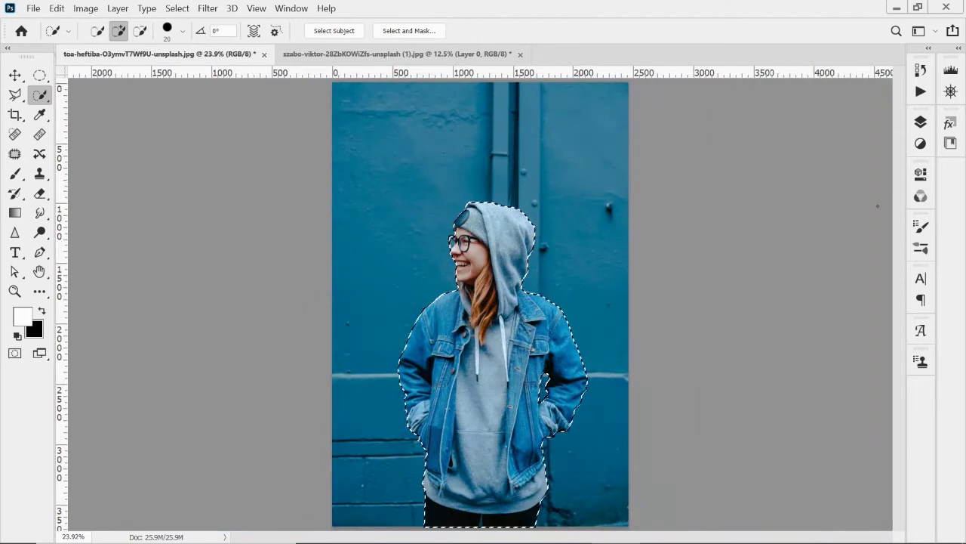
Add a layer mask from the girl's selection in the Layers panel, then undo it
{"action": "left_click", "coordinate": [921, 121]}
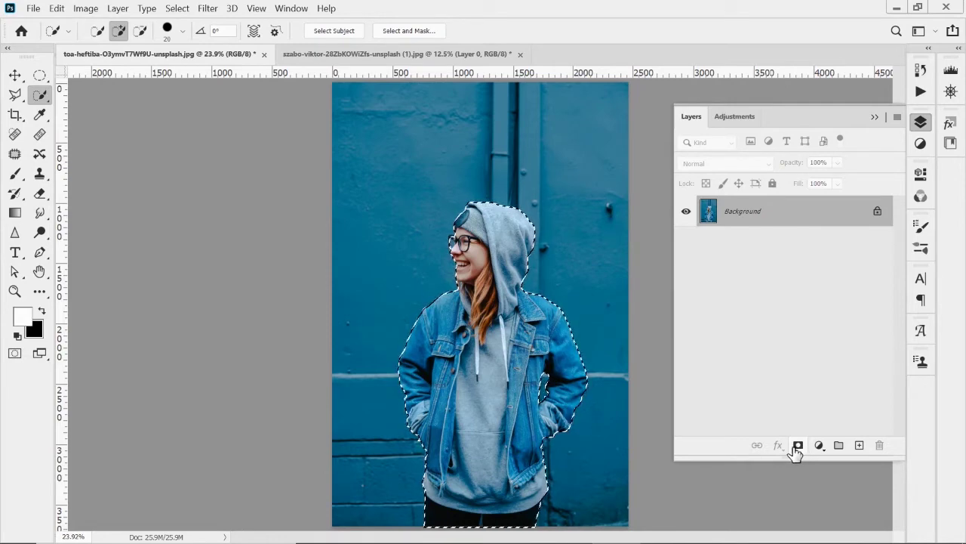
{"action": "left_click", "coordinate": [798, 447]}
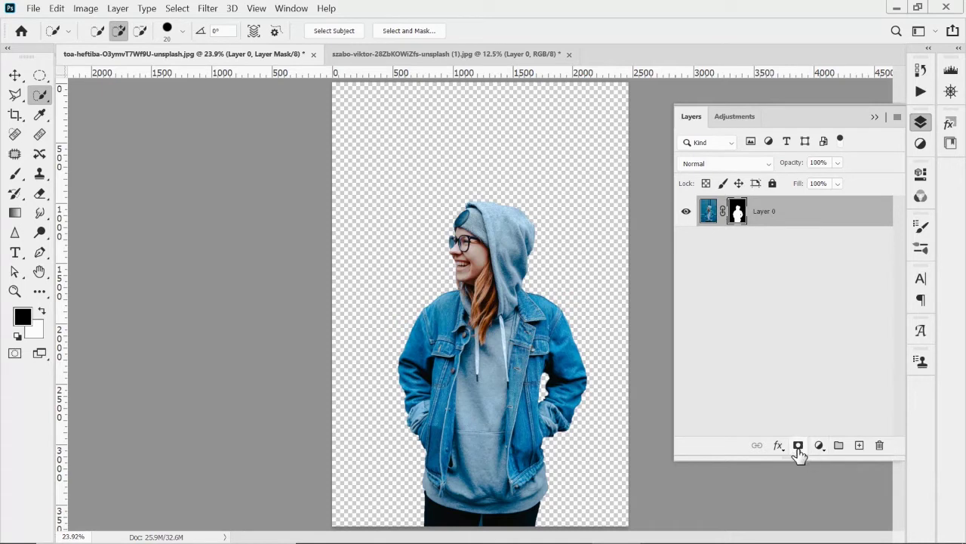
{"action": "key", "text": "ctrl+z"}
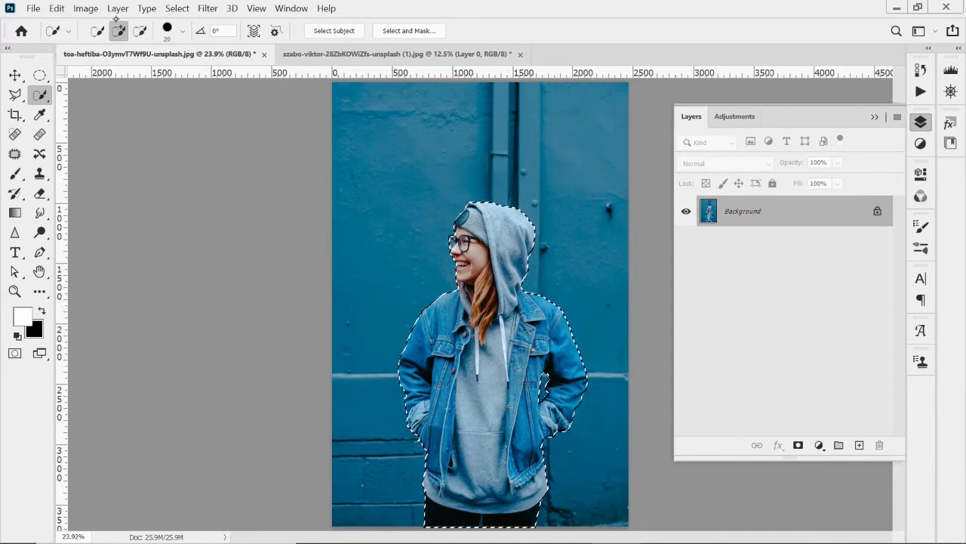
{"action": "left_click", "coordinate": [118, 8]}
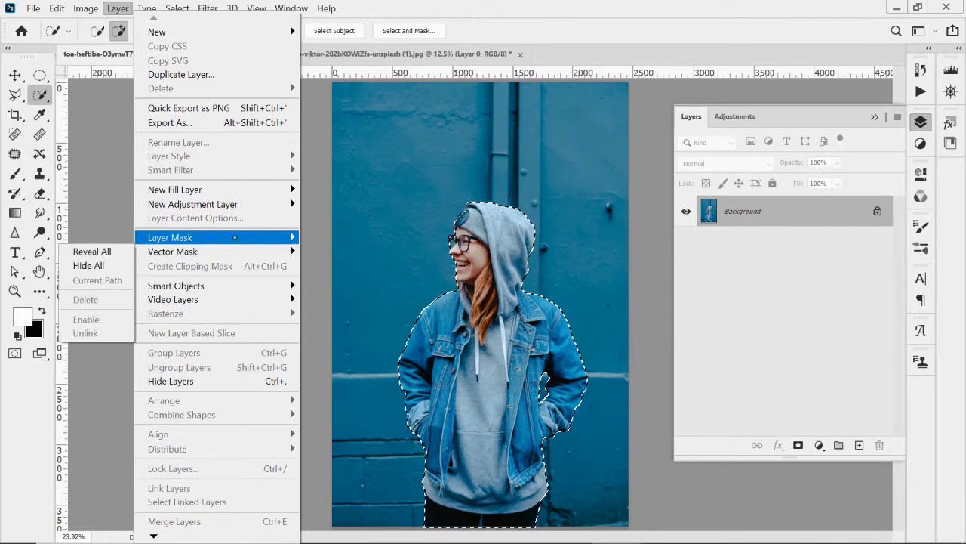
{"action": "mouse_move", "coordinate": [170, 238]}
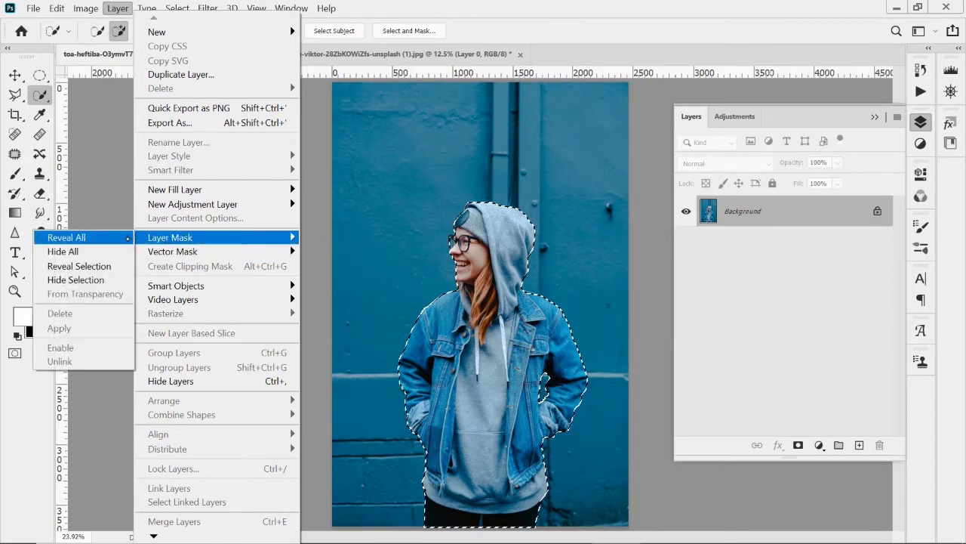
{"action": "left_click", "coordinate": [66, 237]}
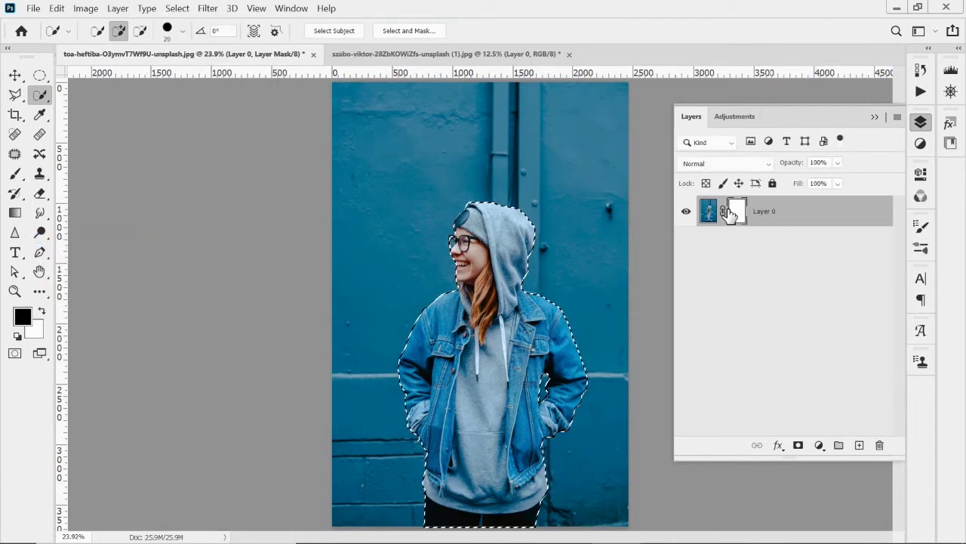
{"action": "key", "text": "ctrl+z"}
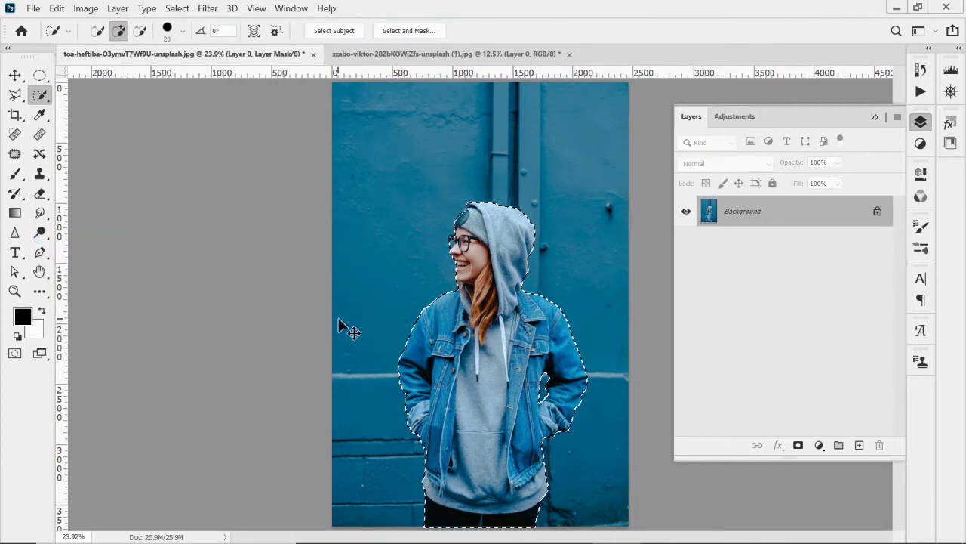
{"action": "key", "text": "x"}
{"action": "left_click", "coordinate": [113, 9]}
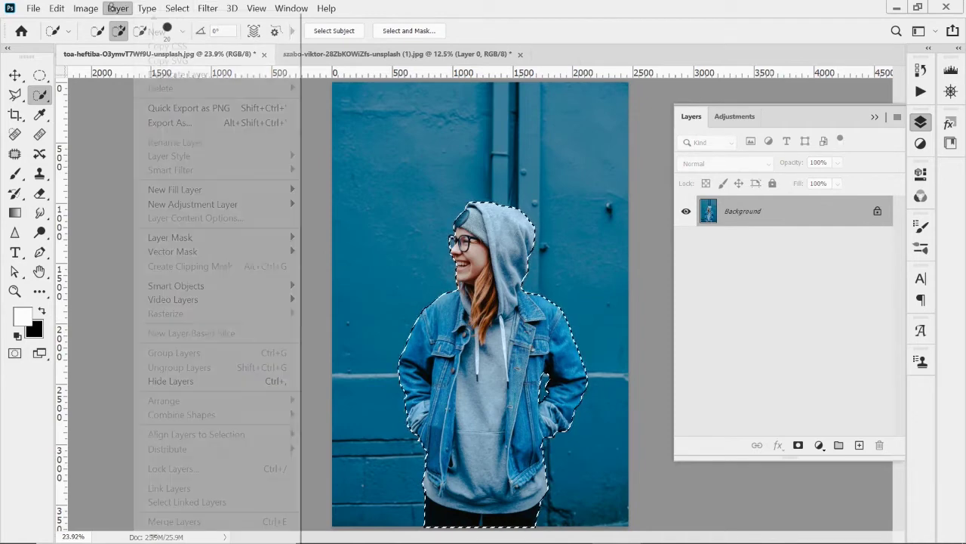
{"action": "mouse_move", "coordinate": [170, 238]}
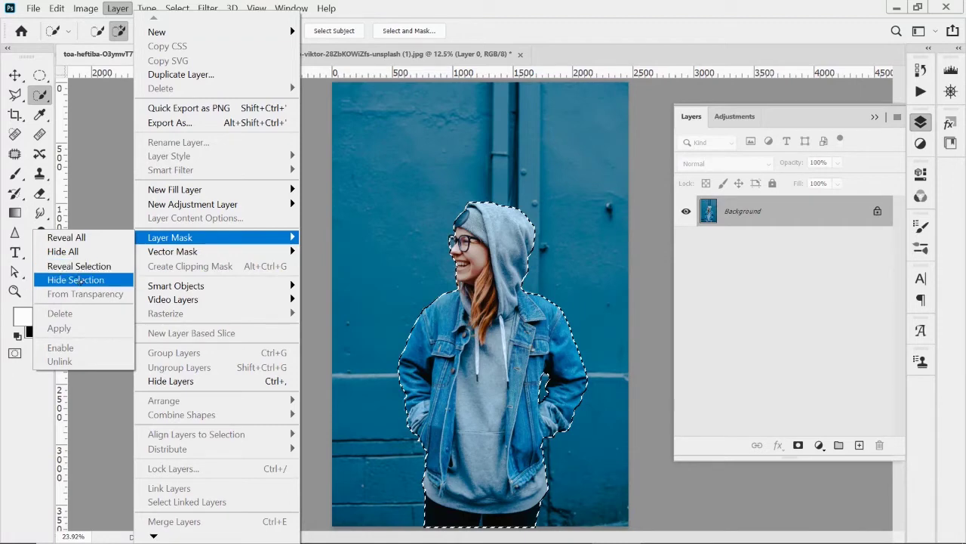
{"action": "left_click", "coordinate": [76, 279]}
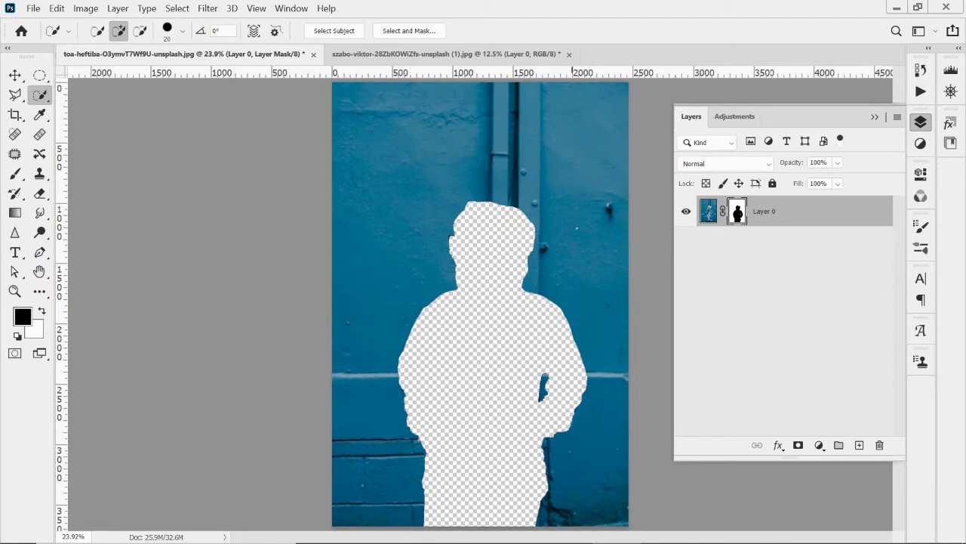
{"action": "key", "text": "ctrl+z"}
{"action": "key", "text": "ctrl+z"}
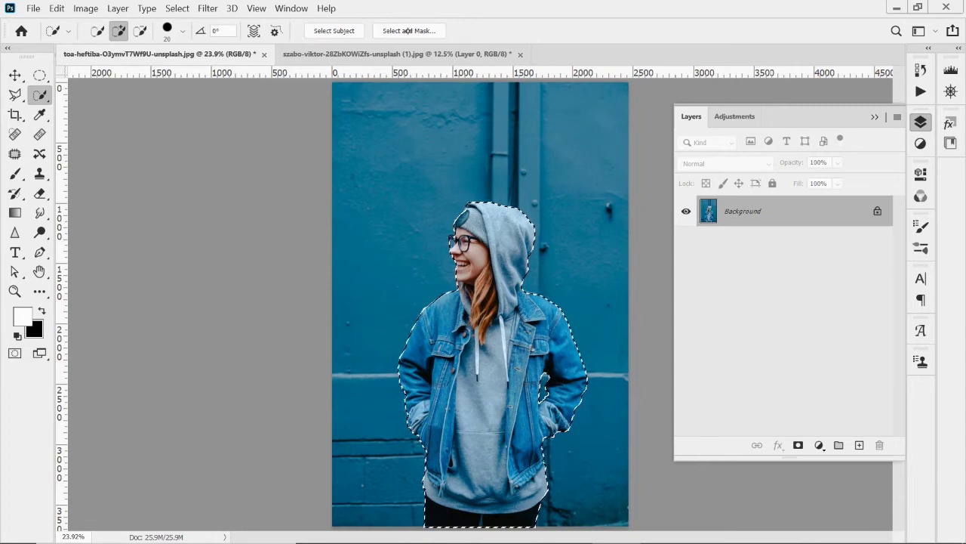
In Select and Mask, output the selection to New Layer with Layer Mask and confirm
{"action": "left_click", "coordinate": [408, 32]}
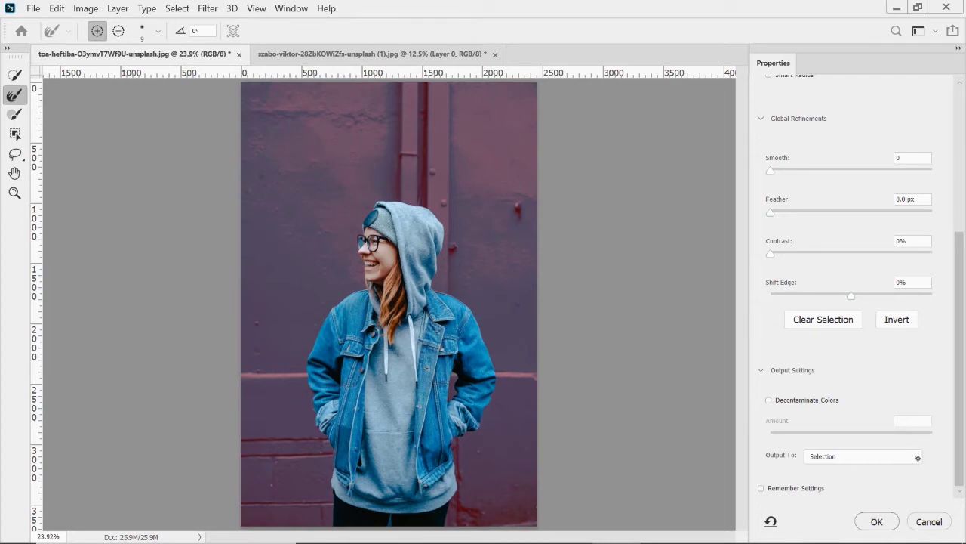
{"action": "left_click", "coordinate": [918, 458]}
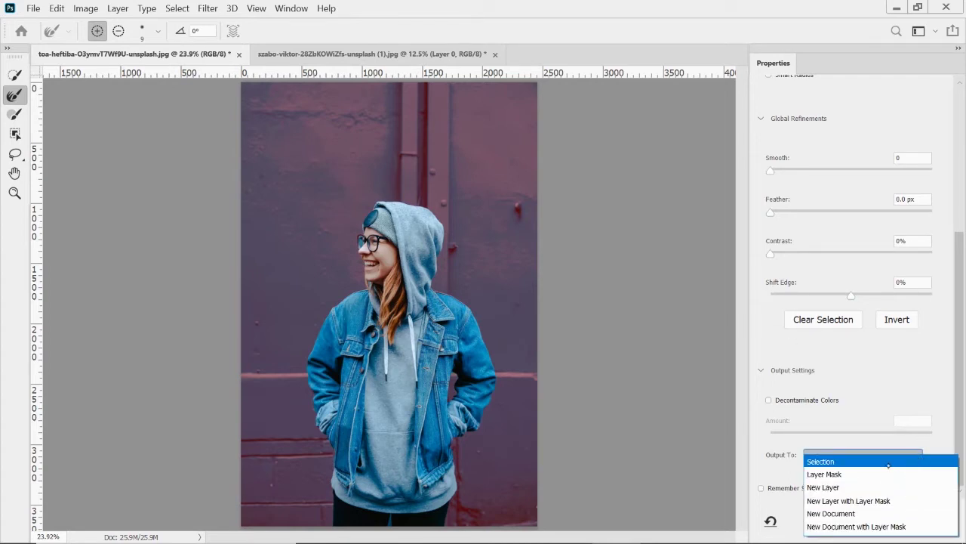
{"action": "left_click", "coordinate": [844, 502]}
{"action": "left_click", "coordinate": [874, 521]}
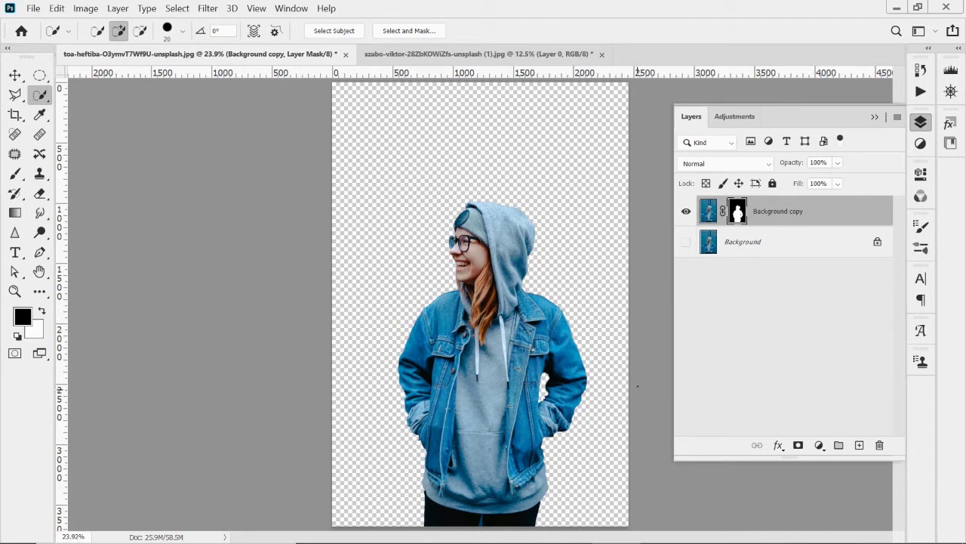
Bring up the szabo-viktor cloud sky document
{"action": "left_click", "coordinate": [520, 54]}
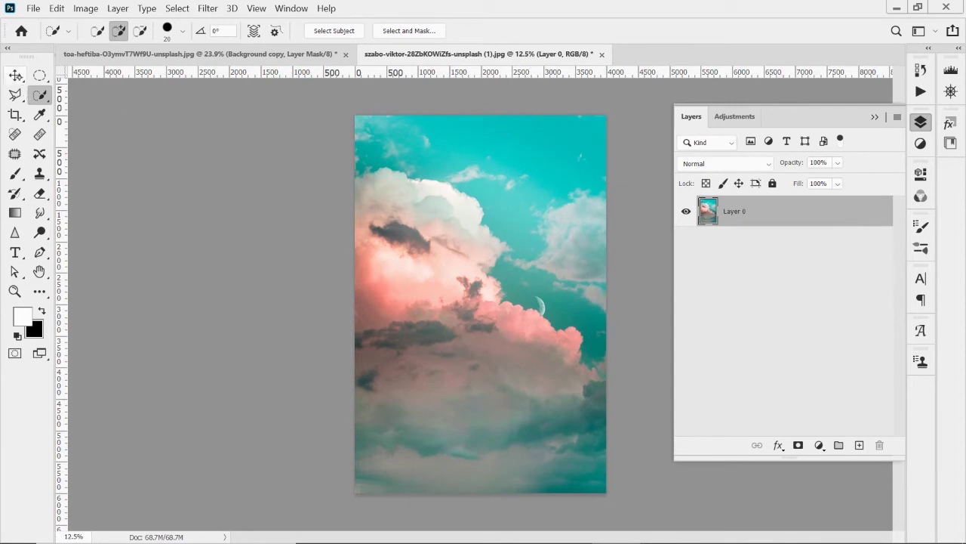
Drag the cloud layer into the girl's document and place Layer 1 below Background copy
{"action": "left_click", "coordinate": [14, 75]}
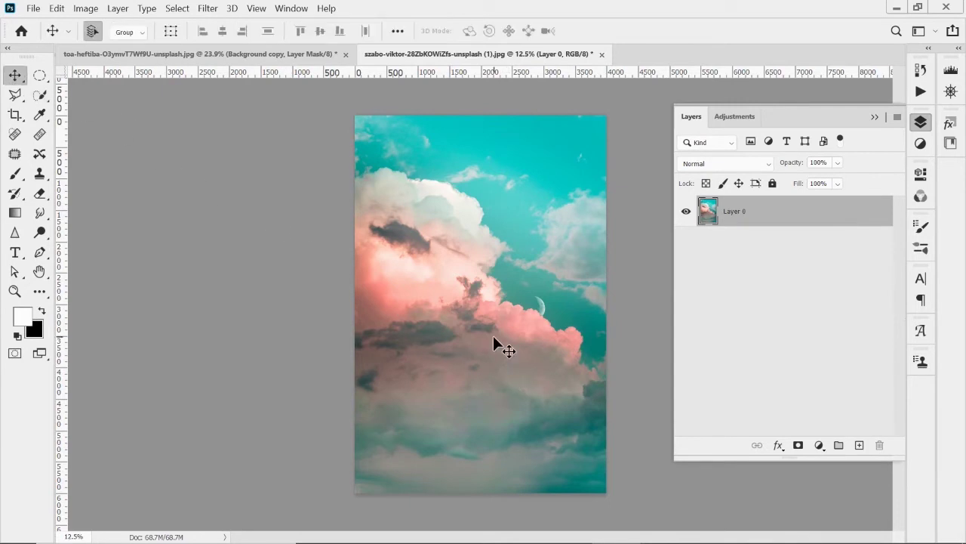
{"action": "left_click_drag", "start_coordinate": [490, 335], "coordinate": [430, 217]}
{"action": "left_click_drag", "start_coordinate": [489, 289], "coordinate": [493, 293]}
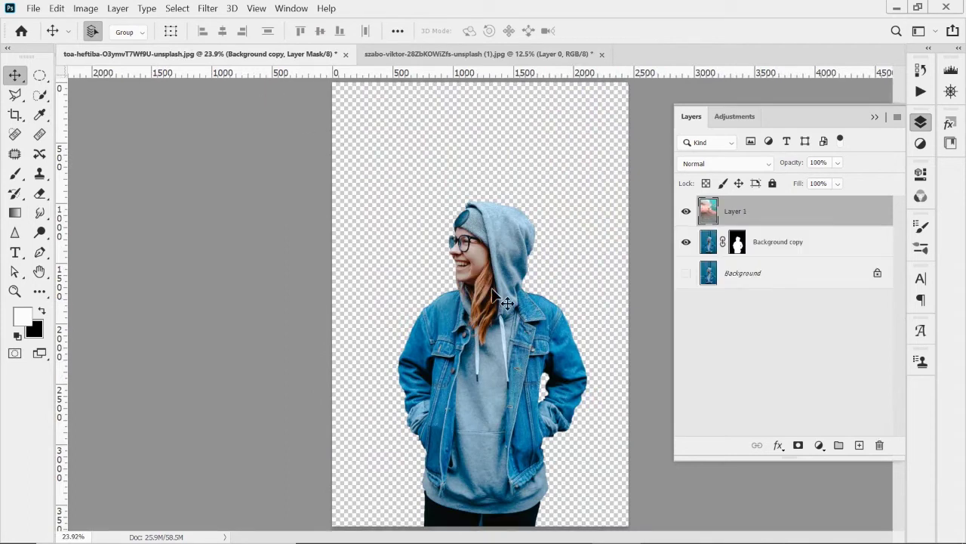
{"action": "key", "text": "m"}
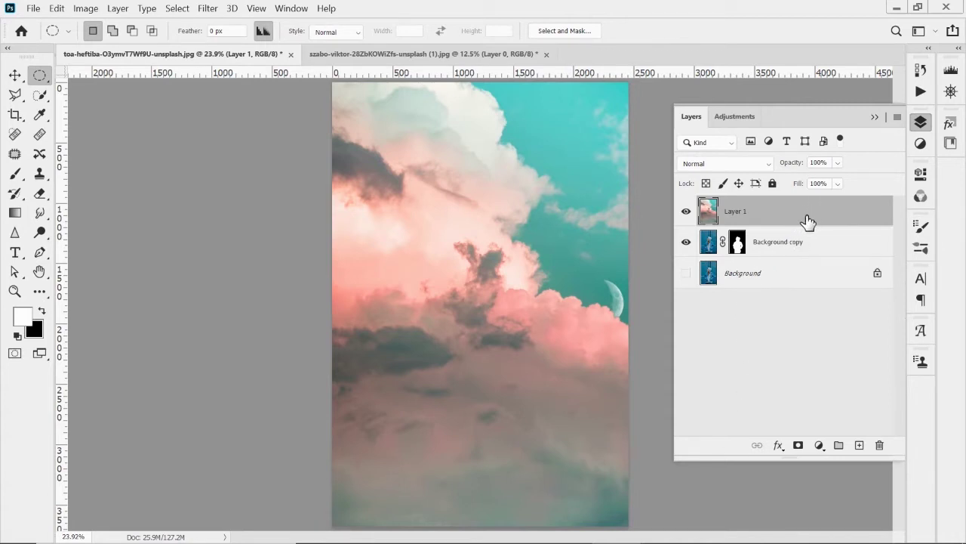
{"action": "left_click_drag", "start_coordinate": [805, 215], "coordinate": [806, 280]}
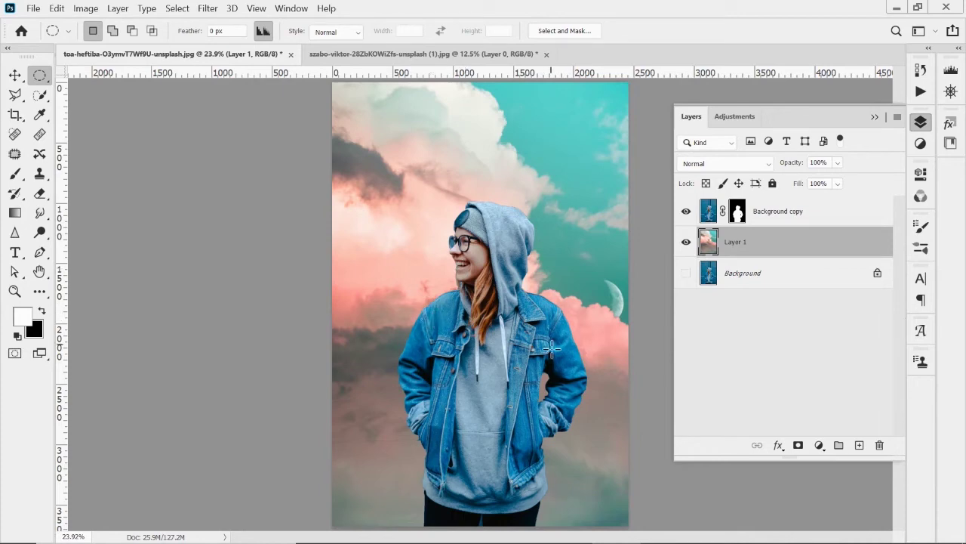
Zoom in twice on the jacket and lower edge, then target the Background copy mask
{"action": "key", "text": "ctrl+plus"}
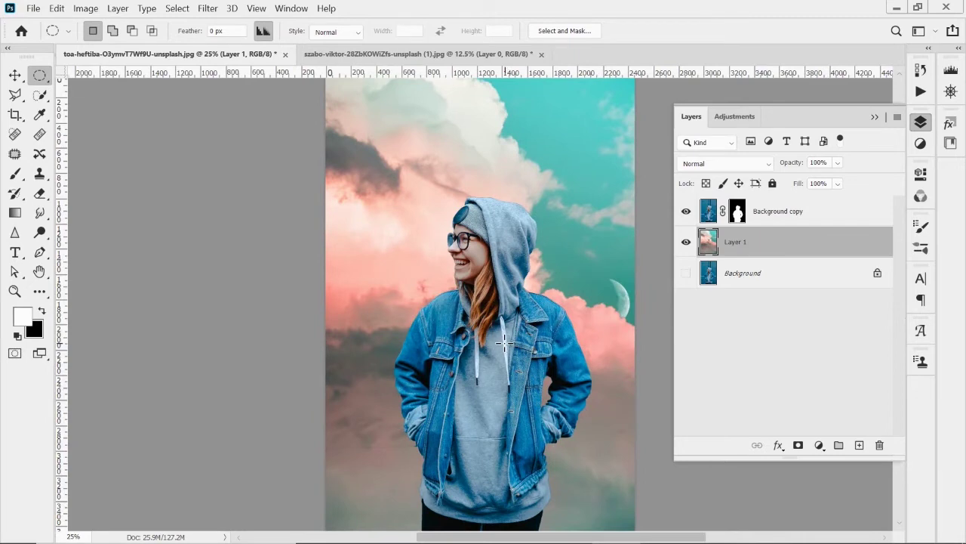
{"action": "key", "text": "ctrl+plus"}
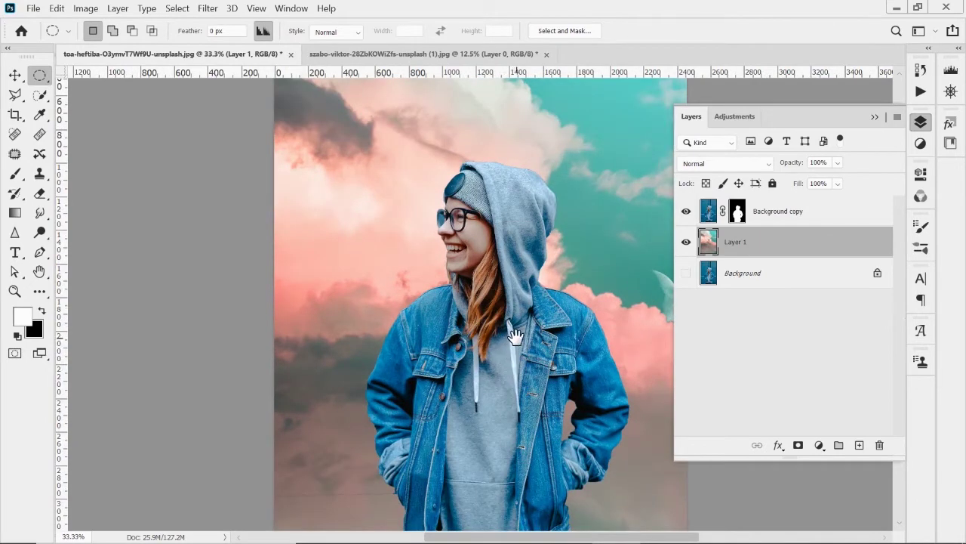
{"action": "left_click_drag", "start_coordinate": [515, 336], "coordinate": [501, 190]}
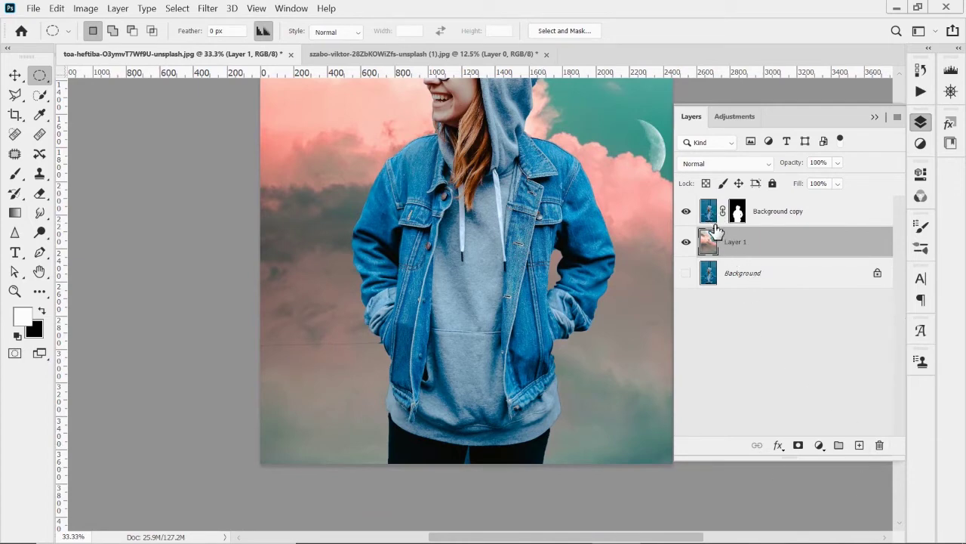
{"action": "left_click", "coordinate": [736, 212]}
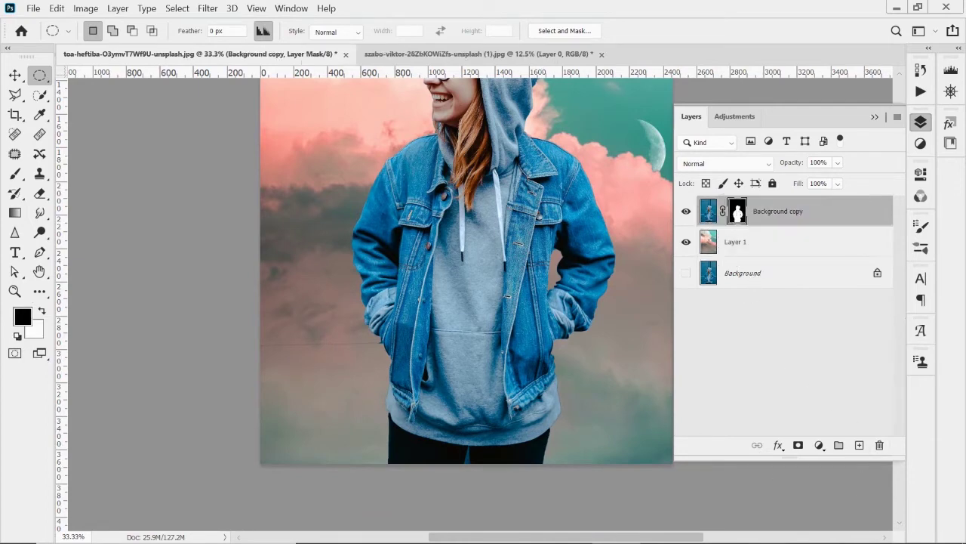
{"action": "left_click", "coordinate": [708, 213]}
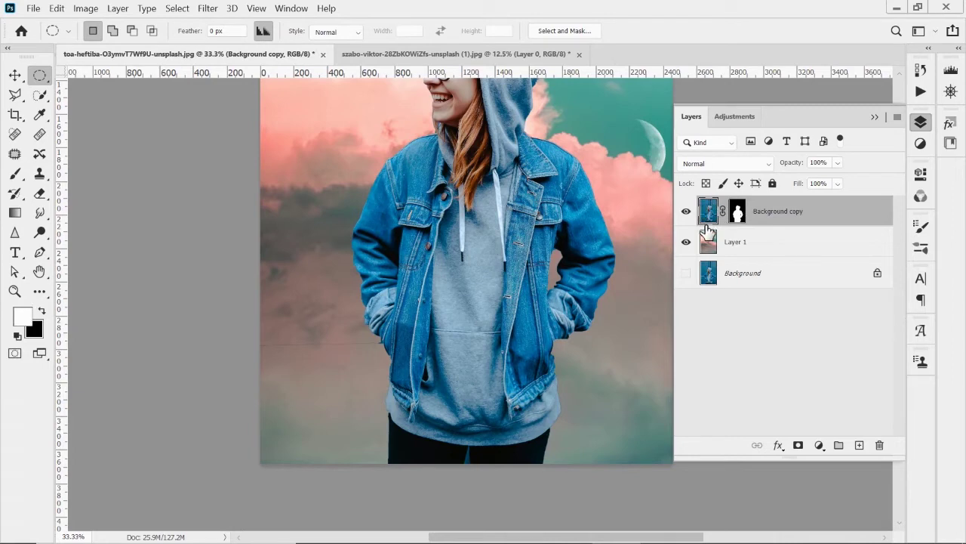
{"action": "left_click", "coordinate": [737, 212]}
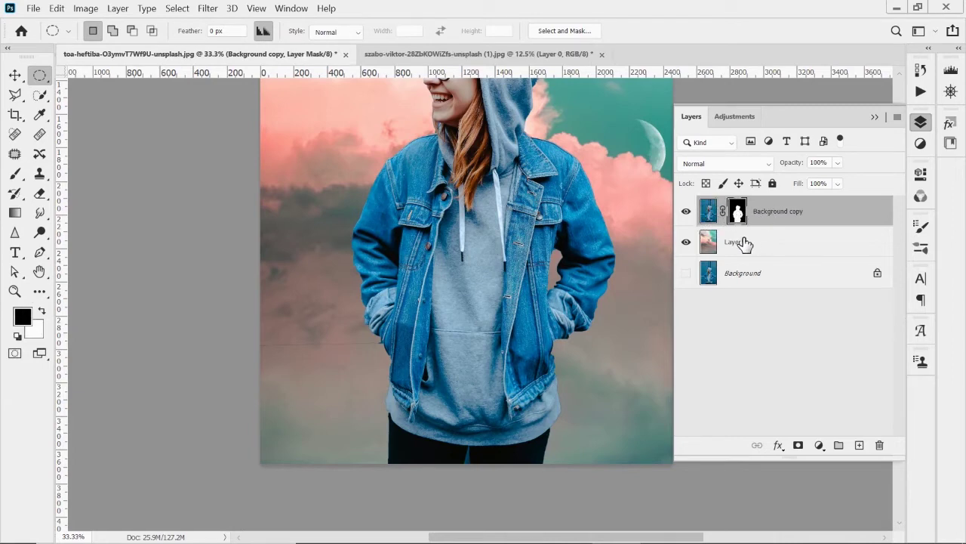
Take the Brush tool and try a white stroke on the copy layer's image, then undo it
{"action": "left_click", "coordinate": [14, 173]}
{"action": "key", "text": "b"}
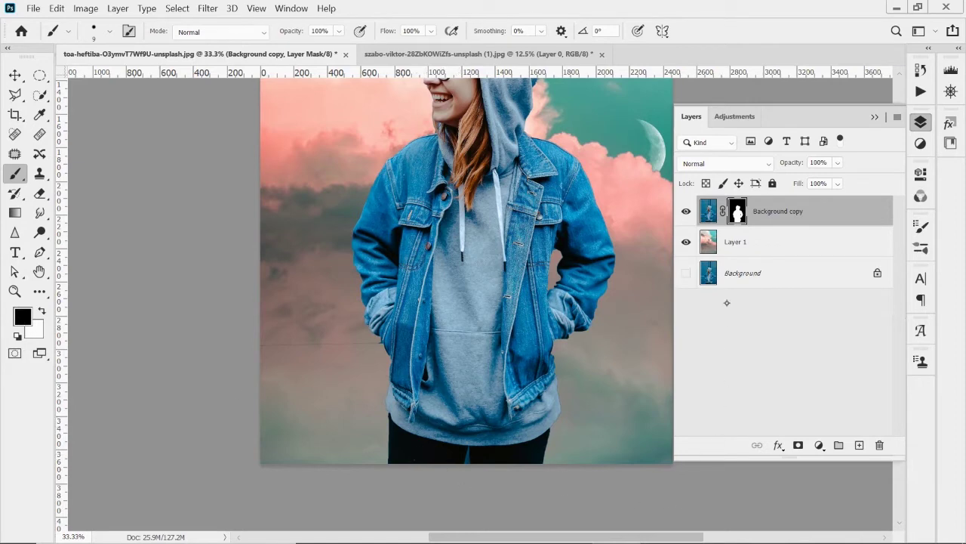
{"action": "left_click", "coordinate": [708, 214]}
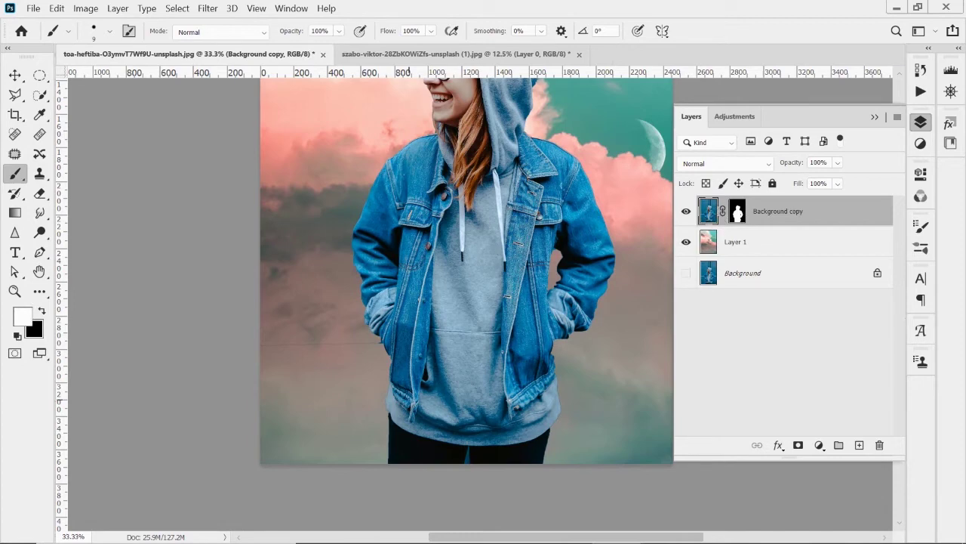
{"action": "mouse_move", "coordinate": [403, 431]}
{"action": "left_mouse_down"}
{"action": "mouse_move", "coordinate": [433, 449]}
{"action": "mouse_move", "coordinate": [390, 421]}
{"action": "mouse_move", "coordinate": [399, 451]}
{"action": "left_mouse_up"}
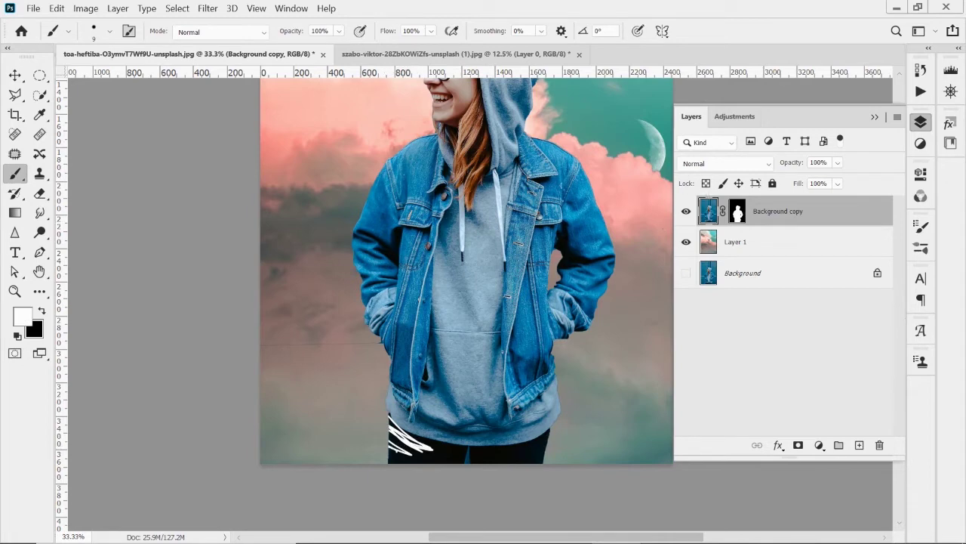
{"action": "key", "text": "ctrl+z"}
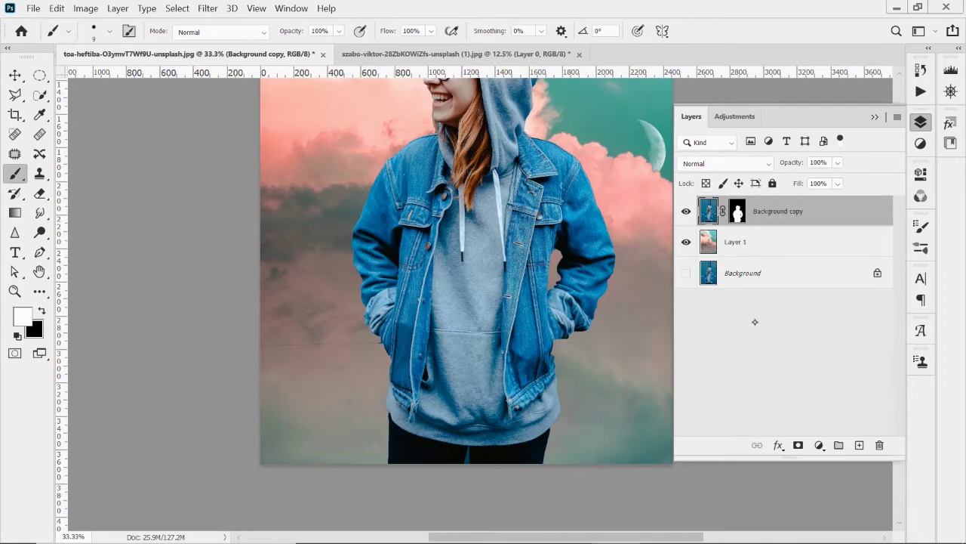
Paint black on the mask with a size-30 brush to hide the dark strip along the hoodie hem
{"action": "left_click", "coordinate": [737, 215]}
{"action": "key", "text": "x"}
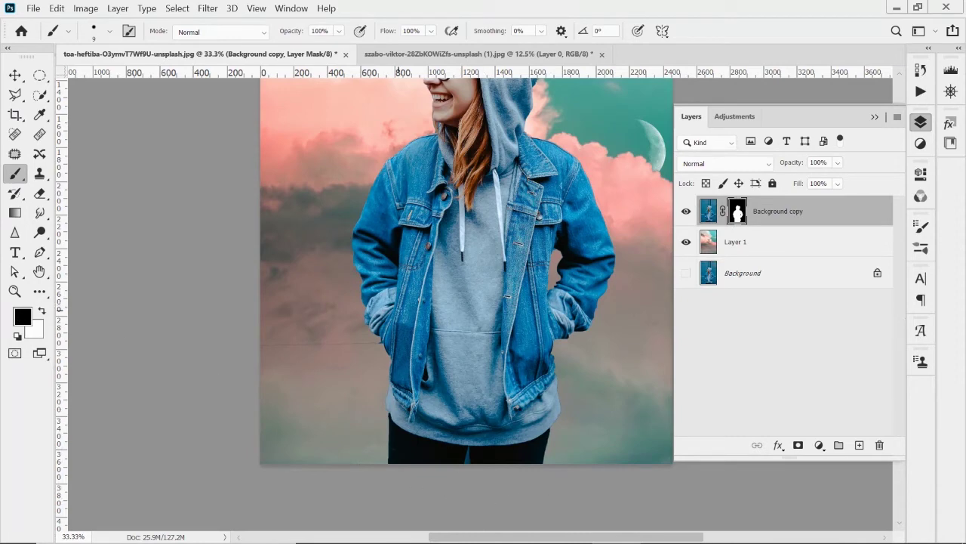
{"action": "key", "text": "bracketright"}
{"action": "key", "text": "bracketright"}
{"action": "key", "text": "bracketright"}
{"action": "key", "text": "bracketright"}
{"action": "key", "text": "bracketright"}
{"action": "key", "text": "bracketright"}
{"action": "key", "text": "bracketright"}
{"action": "mouse_move", "coordinate": [381, 447]}
{"action": "left_mouse_down"}
{"action": "mouse_move", "coordinate": [404, 454]}
{"action": "mouse_move", "coordinate": [384, 459]}
{"action": "mouse_move", "coordinate": [452, 467]}
{"action": "mouse_move", "coordinate": [387, 430]}
{"action": "mouse_move", "coordinate": [473, 463]}
{"action": "mouse_move", "coordinate": [493, 464]}
{"action": "mouse_move", "coordinate": [461, 455]}
{"action": "mouse_move", "coordinate": [545, 451]}
{"action": "mouse_move", "coordinate": [517, 459]}
{"action": "mouse_move", "coordinate": [550, 443]}
{"action": "left_mouse_up"}
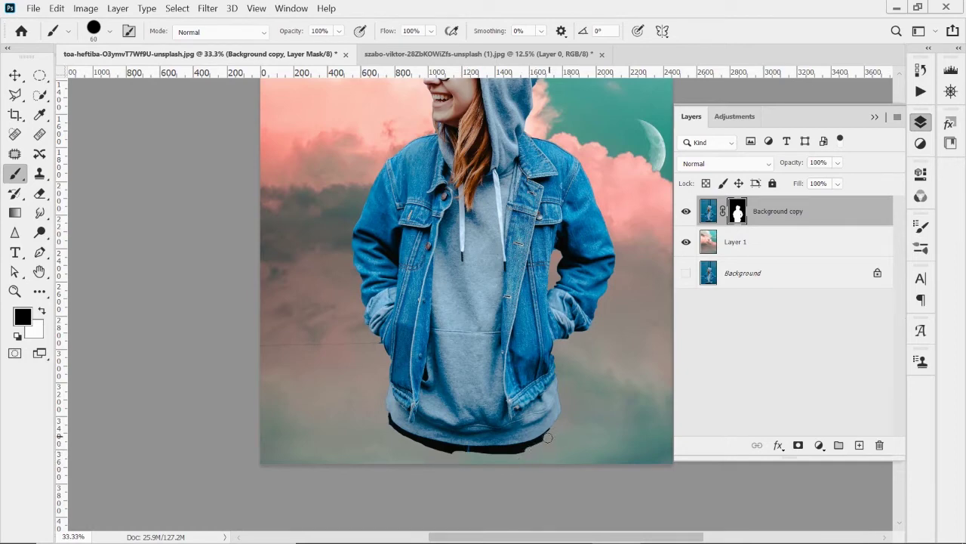
{"action": "mouse_move", "coordinate": [540, 443]}
{"action": "left_mouse_down"}
{"action": "mouse_move", "coordinate": [485, 453]}
{"action": "mouse_move", "coordinate": [398, 438]}
{"action": "left_mouse_up"}
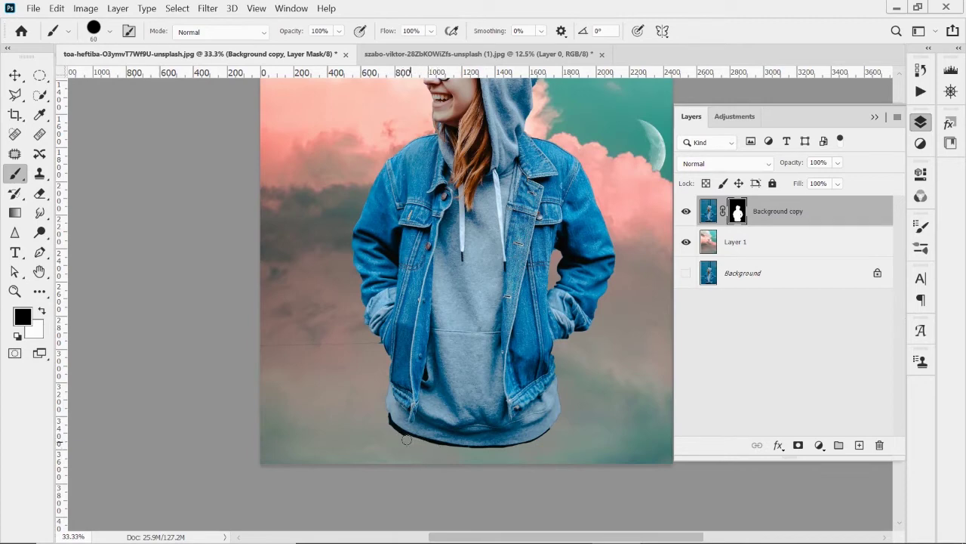
{"action": "mouse_move", "coordinate": [406, 439]}
{"action": "left_mouse_down"}
{"action": "mouse_move", "coordinate": [385, 416]}
{"action": "mouse_move", "coordinate": [374, 430]}
{"action": "mouse_move", "coordinate": [405, 438]}
{"action": "left_mouse_up"}
{"action": "key", "text": "ctrl+z"}
{"action": "left_click_drag", "start_coordinate": [421, 442], "coordinate": [386, 419]}
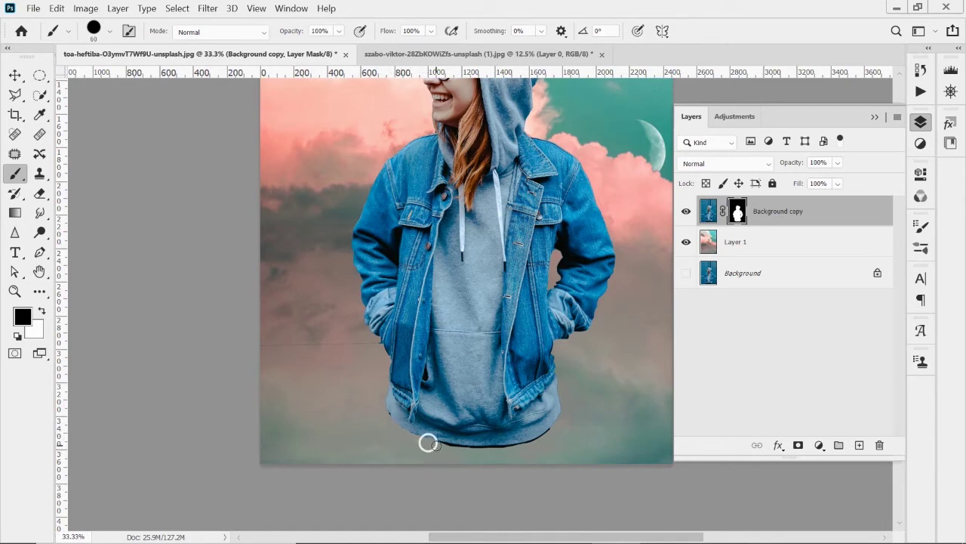
{"action": "left_click_drag", "start_coordinate": [436, 446], "coordinate": [462, 450]}
Set brush hardness to 0% and paint out the dark sliver under the hoodie's bottom edge
{"action": "left_click", "coordinate": [108, 34]}
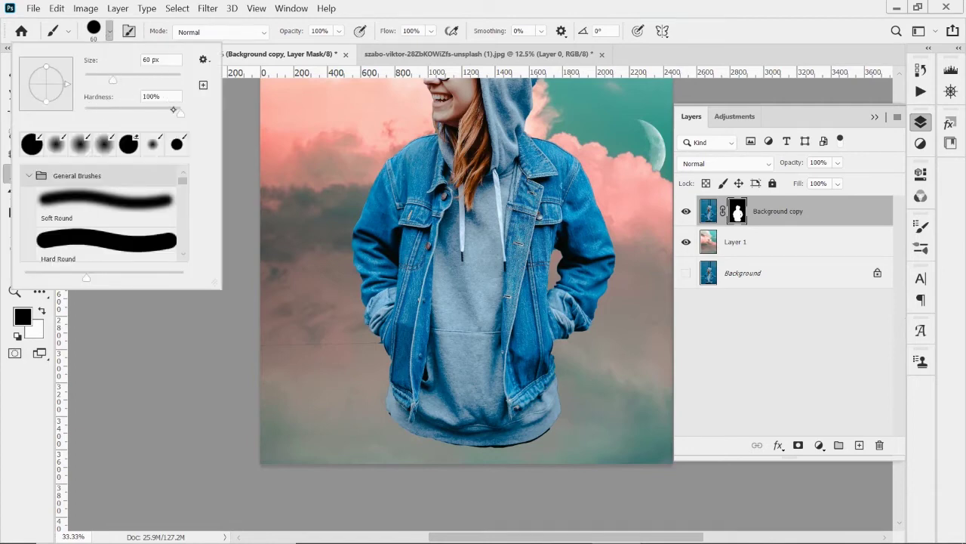
{"action": "left_click_drag", "start_coordinate": [180, 113], "coordinate": [74, 123]}
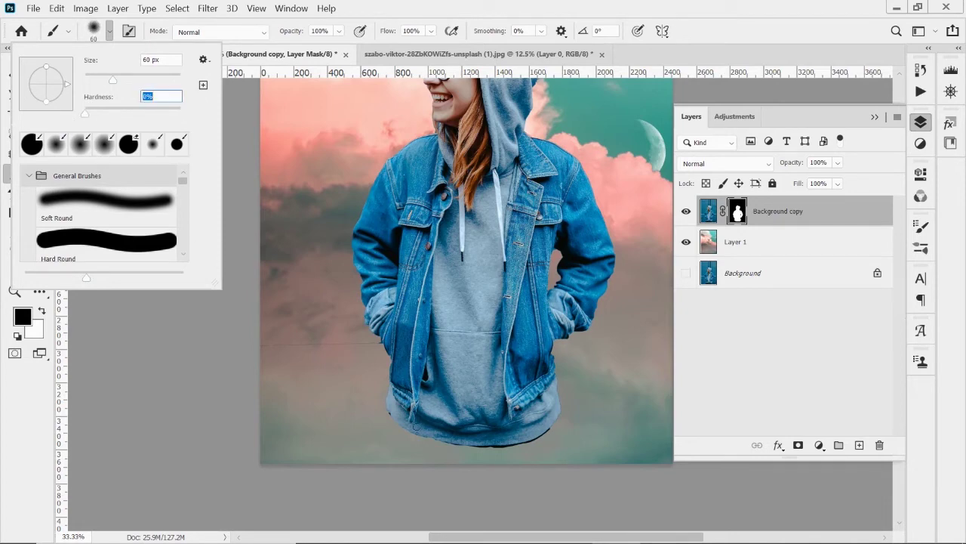
{"action": "key", "text": "Return"}
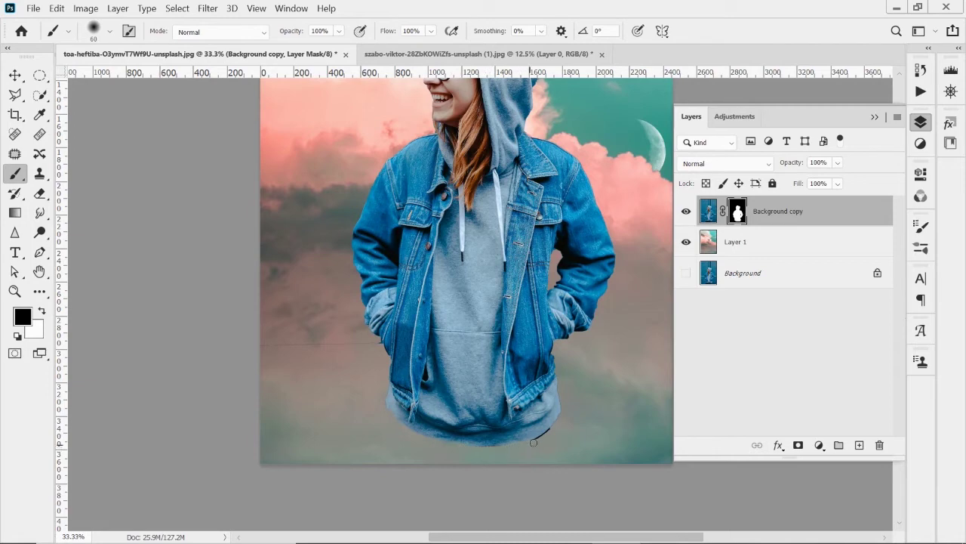
{"action": "left_click_drag", "start_coordinate": [534, 442], "coordinate": [553, 435]}
{"action": "key", "text": "space"}
{"action": "mouse_move", "coordinate": [442, 169]}
{"action": "left_mouse_down"}
{"action": "mouse_move", "coordinate": [458, 226]}
{"action": "mouse_move", "coordinate": [433, 277]}
{"action": "left_mouse_up"}
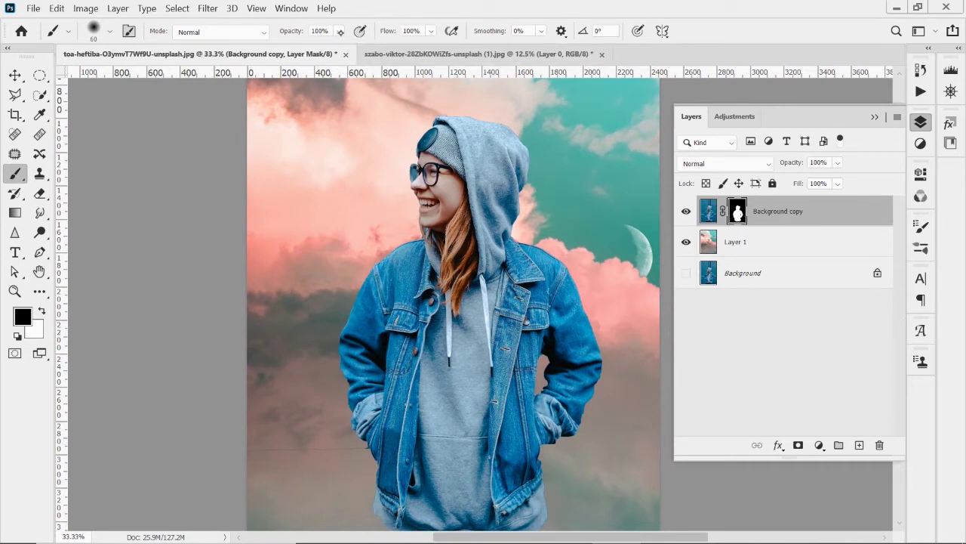
Set the brush to 22% opacity and enlarge it to 175 px
{"action": "left_click", "coordinate": [339, 31]}
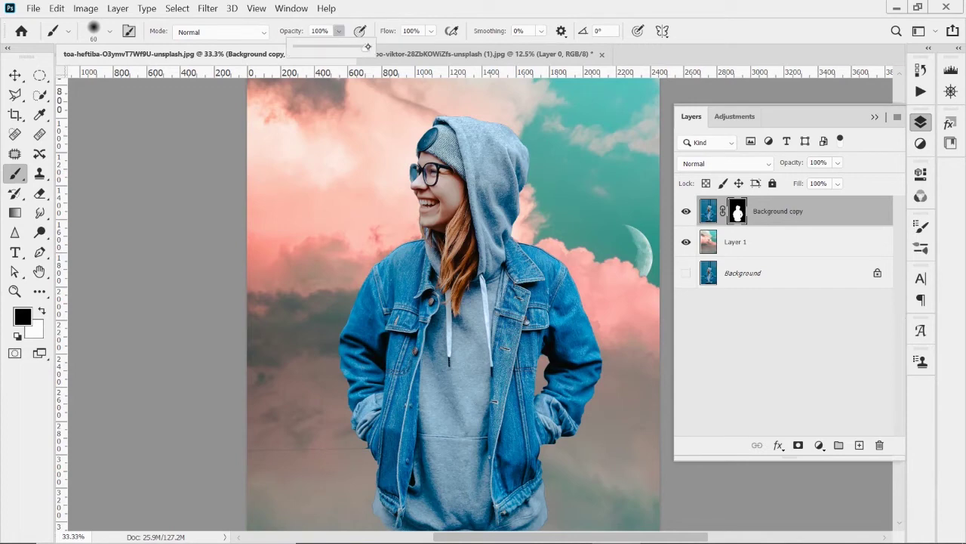
{"action": "left_click_drag", "start_coordinate": [366, 49], "coordinate": [311, 56]}
{"action": "key", "text": "bracketright"}
{"action": "key", "text": "bracketright"}
{"action": "key", "text": "bracketright"}
{"action": "key", "text": "bracketright"}
{"action": "key", "text": "bracketright"}
{"action": "key", "text": "bracketright"}
{"action": "key", "text": "bracketright"}
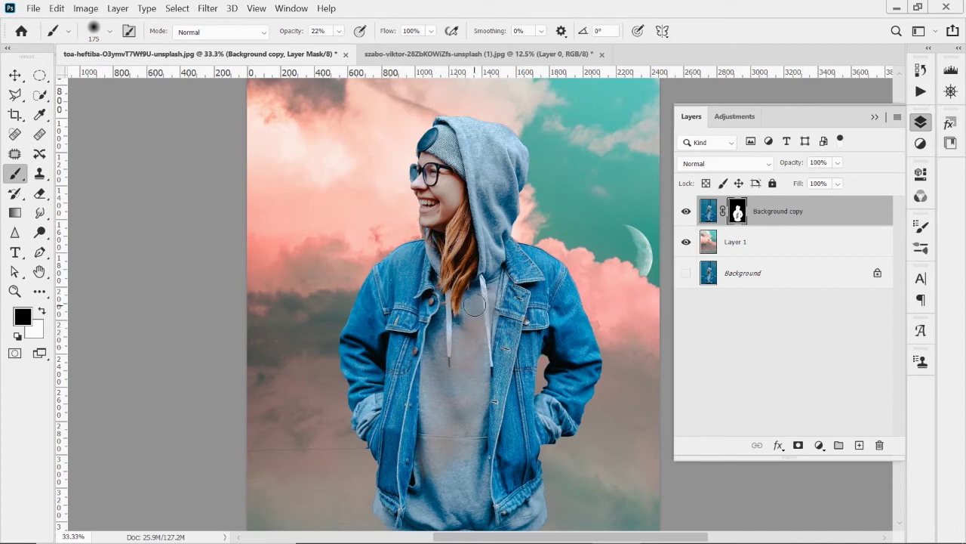
Brush black on the mask over the hoodie front and hood so clouds faintly show through
{"action": "mouse_move", "coordinate": [474, 305]}
{"action": "left_mouse_down"}
{"action": "mouse_move", "coordinate": [453, 364]}
{"action": "mouse_move", "coordinate": [470, 487]}
{"action": "mouse_move", "coordinate": [468, 465]}
{"action": "mouse_move", "coordinate": [423, 499]}
{"action": "mouse_move", "coordinate": [440, 515]}
{"action": "mouse_move", "coordinate": [484, 516]}
{"action": "mouse_move", "coordinate": [432, 496]}
{"action": "left_mouse_up"}
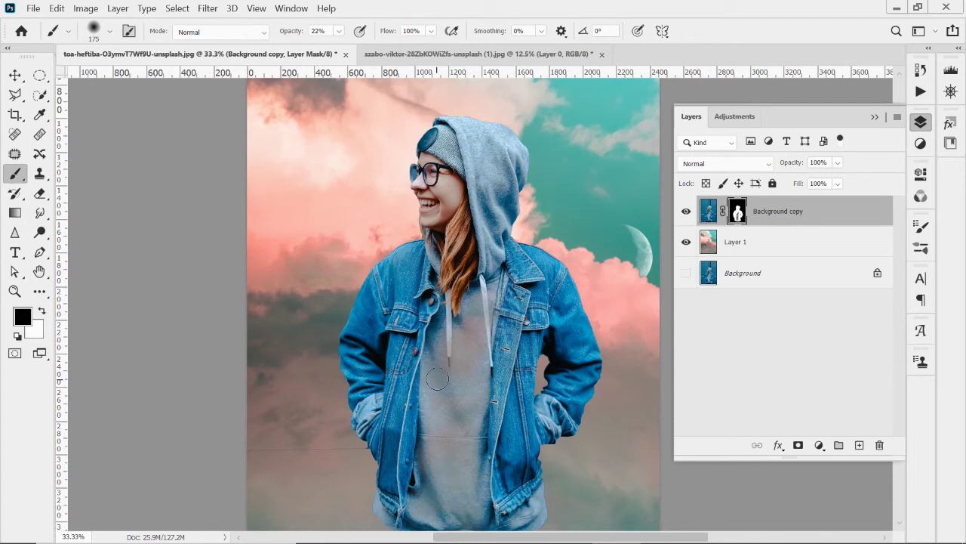
{"action": "mouse_move", "coordinate": [437, 379]}
{"action": "left_mouse_down"}
{"action": "mouse_move", "coordinate": [458, 313]}
{"action": "mouse_move", "coordinate": [461, 323]}
{"action": "mouse_move", "coordinate": [485, 301]}
{"action": "mouse_move", "coordinate": [476, 135]}
{"action": "mouse_move", "coordinate": [490, 190]}
{"action": "mouse_move", "coordinate": [471, 135]}
{"action": "mouse_move", "coordinate": [496, 153]}
{"action": "mouse_move", "coordinate": [496, 145]}
{"action": "mouse_move", "coordinate": [512, 173]}
{"action": "mouse_move", "coordinate": [495, 148]}
{"action": "mouse_move", "coordinate": [492, 271]}
{"action": "mouse_move", "coordinate": [511, 154]}
{"action": "mouse_move", "coordinate": [474, 129]}
{"action": "mouse_move", "coordinate": [494, 241]}
{"action": "mouse_move", "coordinate": [458, 346]}
{"action": "left_mouse_up"}
{"action": "mouse_move", "coordinate": [492, 142]}
{"action": "left_mouse_down"}
{"action": "mouse_move", "coordinate": [508, 179]}
{"action": "mouse_move", "coordinate": [497, 209]}
{"action": "mouse_move", "coordinate": [508, 148]}
{"action": "mouse_move", "coordinate": [487, 122]}
{"action": "mouse_move", "coordinate": [462, 140]}
{"action": "mouse_move", "coordinate": [407, 372]}
{"action": "mouse_move", "coordinate": [461, 285]}
{"action": "mouse_move", "coordinate": [493, 300]}
{"action": "left_mouse_up"}
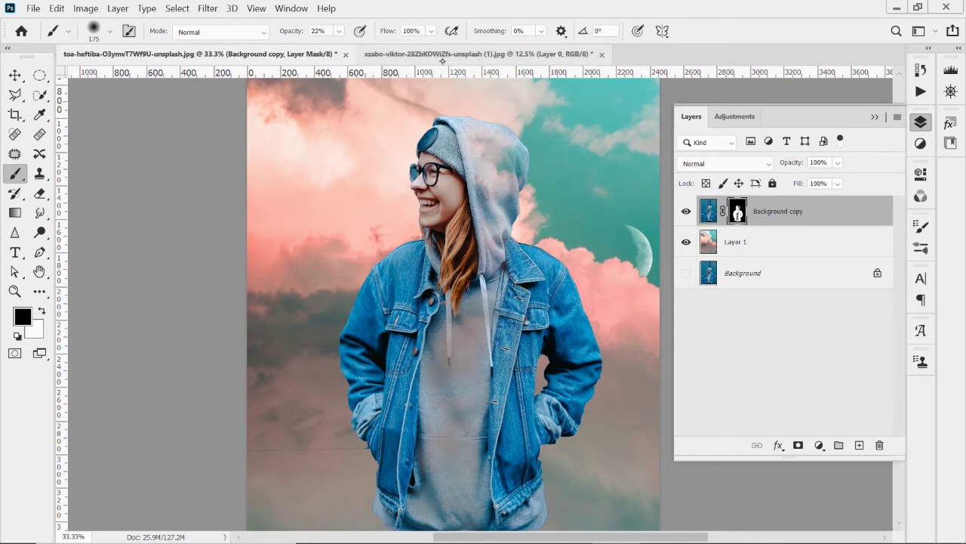
Lower brush flow to 22% and lightly fade the jacket's left shoulder on the mask
{"action": "left_click", "coordinate": [432, 31]}
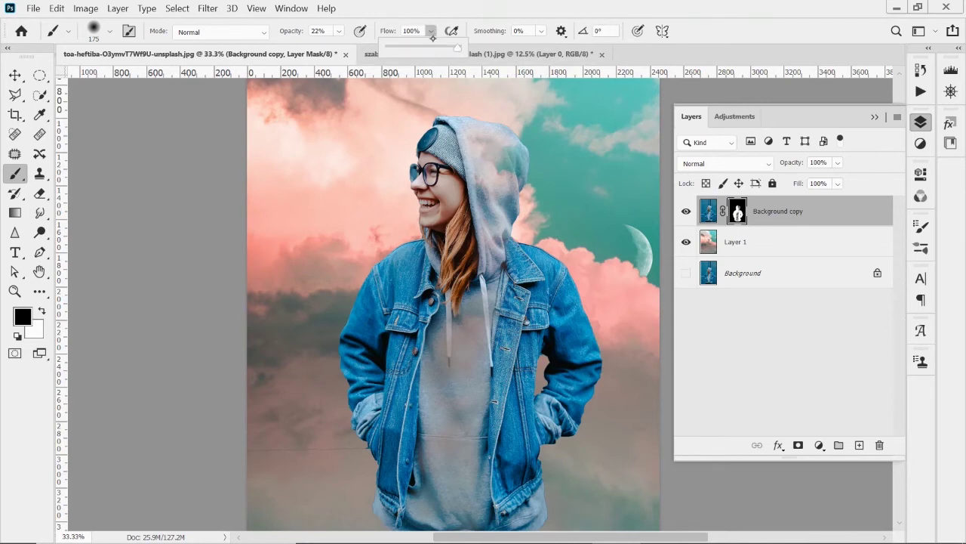
{"action": "left_click_drag", "start_coordinate": [457, 49], "coordinate": [403, 50]}
{"action": "left_click", "coordinate": [400, 294]}
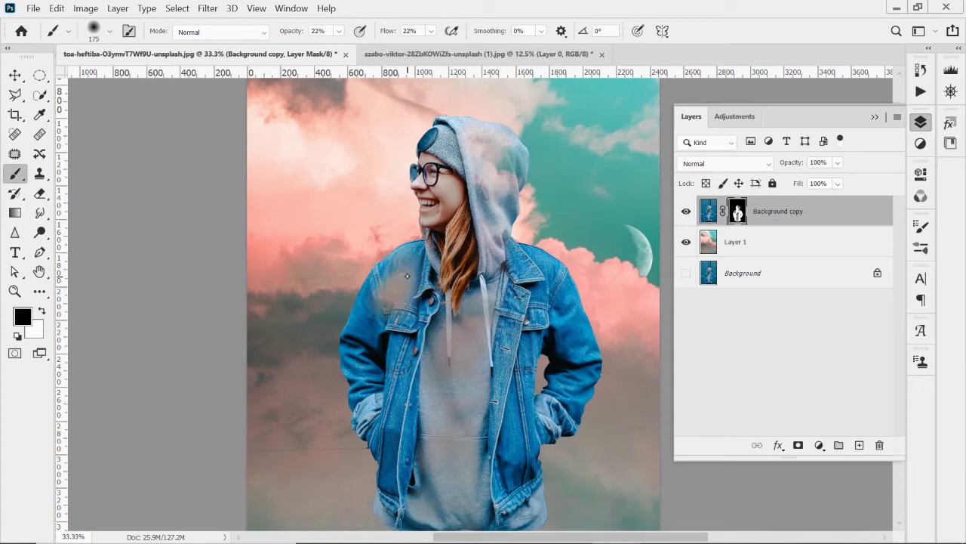
{"action": "left_click_drag", "start_coordinate": [407, 277], "coordinate": [397, 296]}
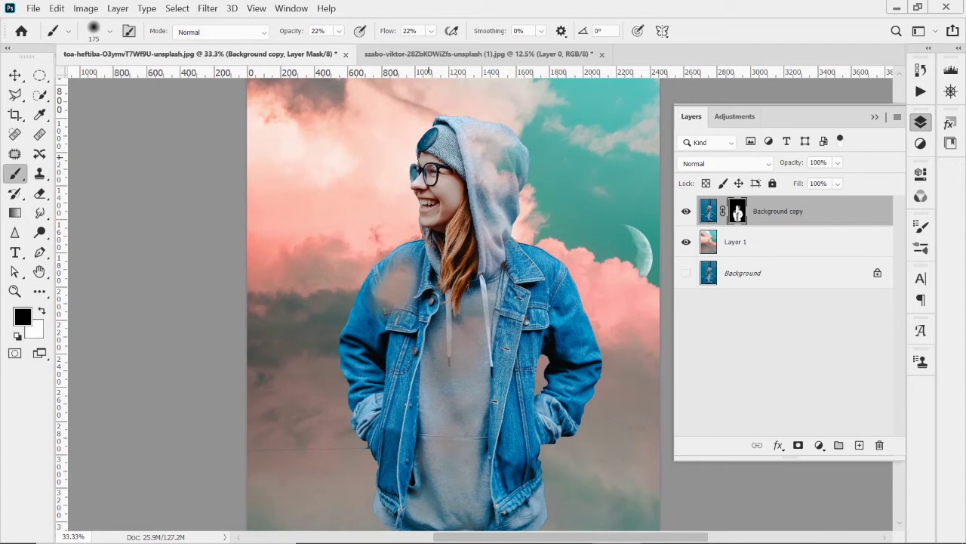
Raise the brush opacity and flow back to 100%
{"action": "left_click", "coordinate": [338, 31]}
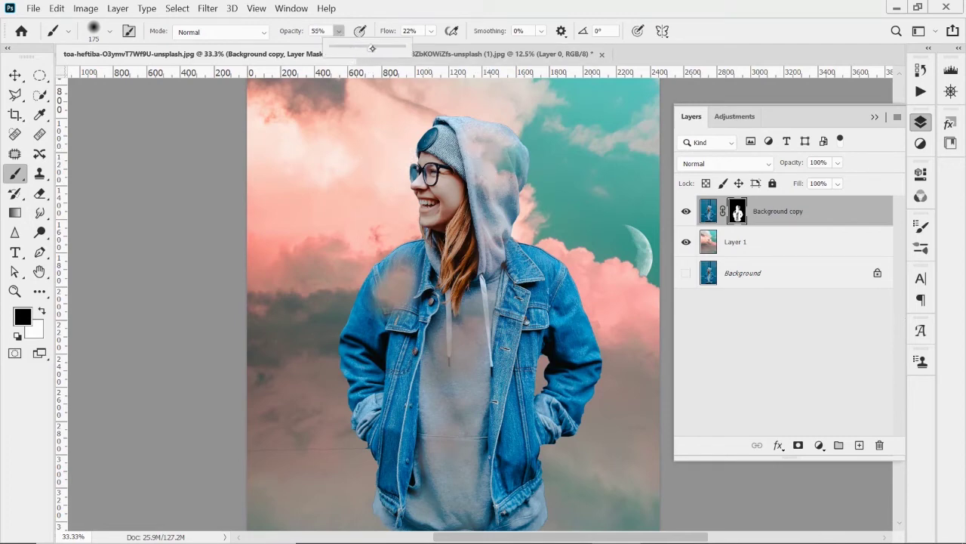
{"action": "left_click_drag", "start_coordinate": [373, 48], "coordinate": [416, 52]}
{"action": "left_click", "coordinate": [431, 31]}
{"action": "left_click", "coordinate": [430, 31]}
{"action": "left_click_drag", "start_coordinate": [448, 49], "coordinate": [494, 49]}
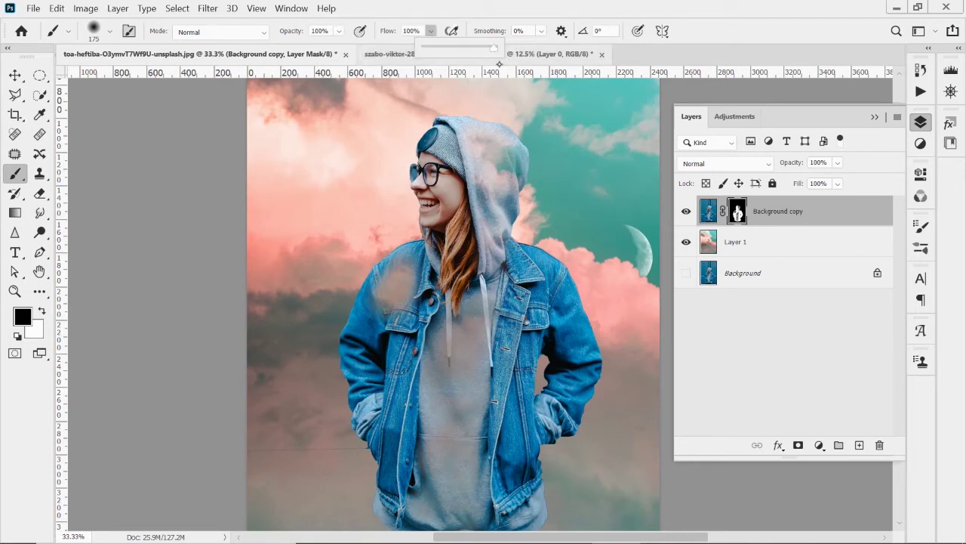
{"action": "left_click", "coordinate": [47, 311]}
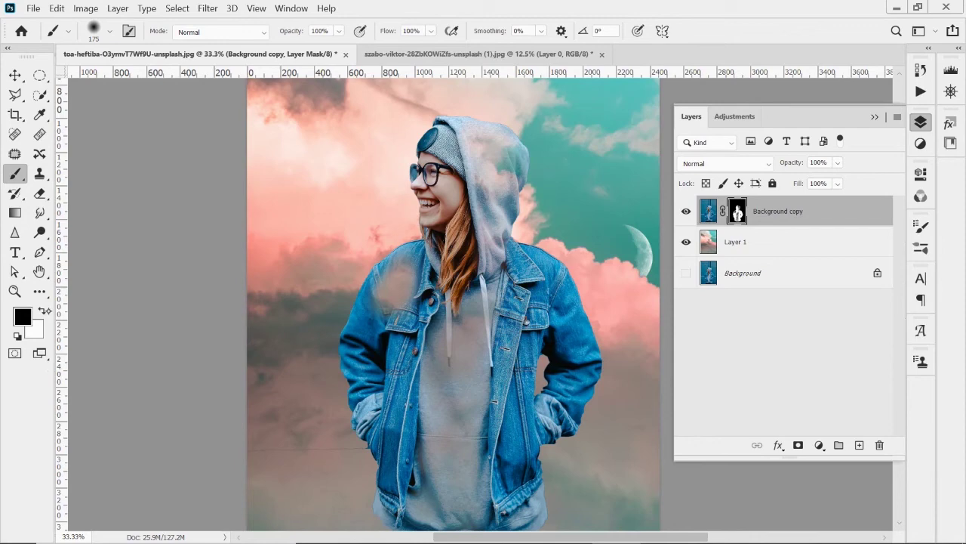
Paint white over the hoodie centre, drawstrings and hood to make them solid again
{"action": "left_click", "coordinate": [42, 311]}
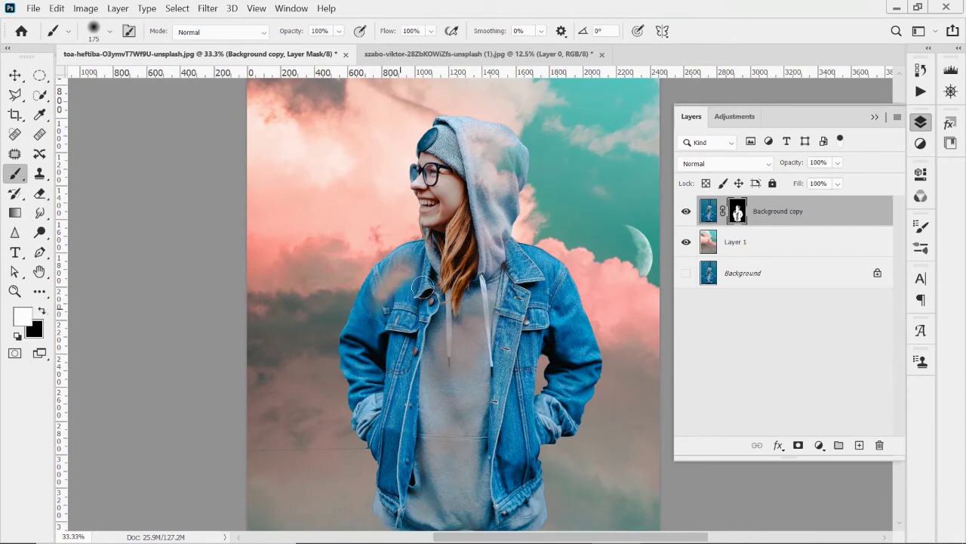
{"action": "mouse_move", "coordinate": [427, 302]}
{"action": "left_mouse_down"}
{"action": "mouse_move", "coordinate": [468, 332]}
{"action": "mouse_move", "coordinate": [465, 375]}
{"action": "mouse_move", "coordinate": [414, 414]}
{"action": "mouse_move", "coordinate": [417, 483]}
{"action": "mouse_move", "coordinate": [441, 517]}
{"action": "mouse_move", "coordinate": [477, 505]}
{"action": "mouse_move", "coordinate": [445, 445]}
{"action": "left_mouse_up"}
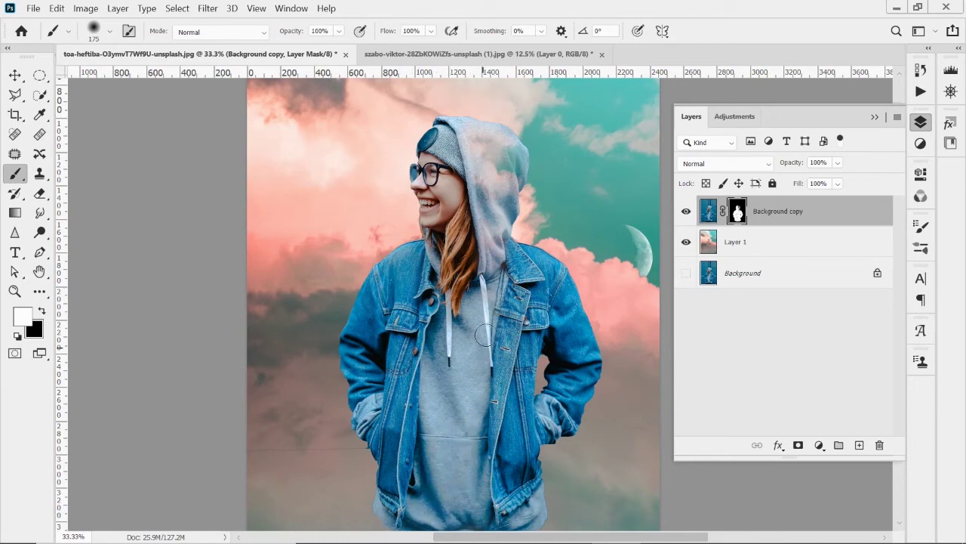
{"action": "mouse_move", "coordinate": [487, 227]}
{"action": "left_mouse_down"}
{"action": "mouse_move", "coordinate": [483, 143]}
{"action": "mouse_move", "coordinate": [507, 157]}
{"action": "mouse_move", "coordinate": [505, 181]}
{"action": "mouse_move", "coordinate": [494, 152]}
{"action": "mouse_move", "coordinate": [472, 134]}
{"action": "mouse_move", "coordinate": [503, 157]}
{"action": "mouse_move", "coordinate": [485, 224]}
{"action": "left_mouse_up"}
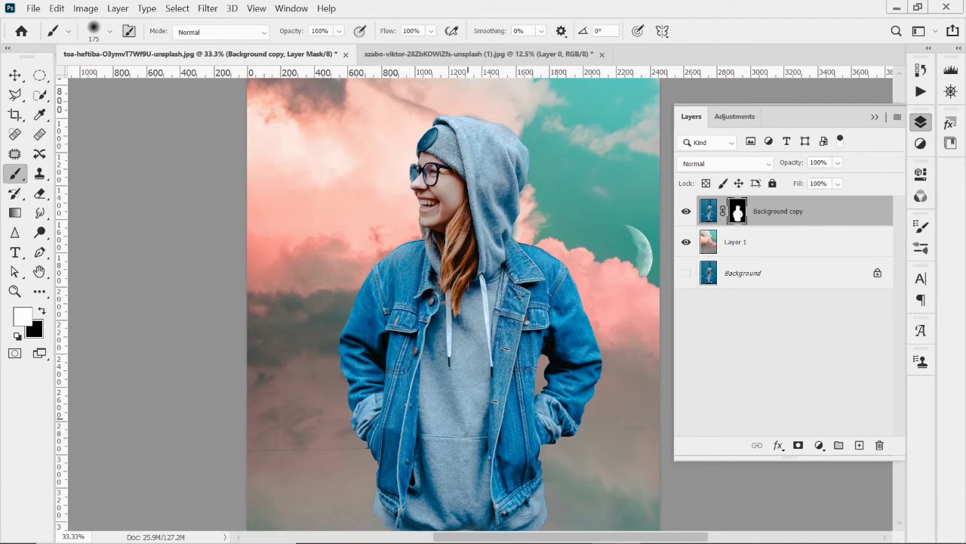
{"action": "key", "text": "ctrl+2"}
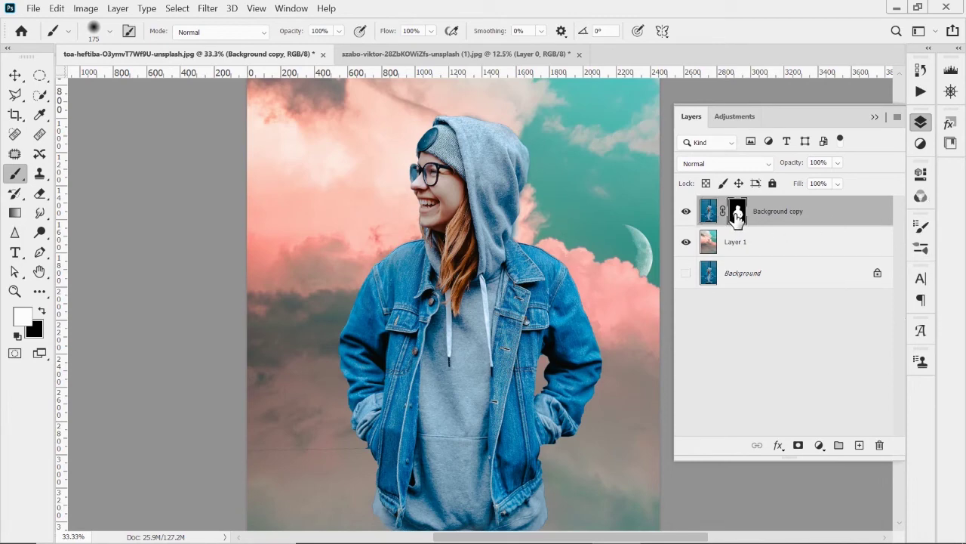
With a 300 px brush, paint white on the girl's mask to reveal a soft wall patch in the top-right sky
{"action": "left_click", "coordinate": [737, 214]}
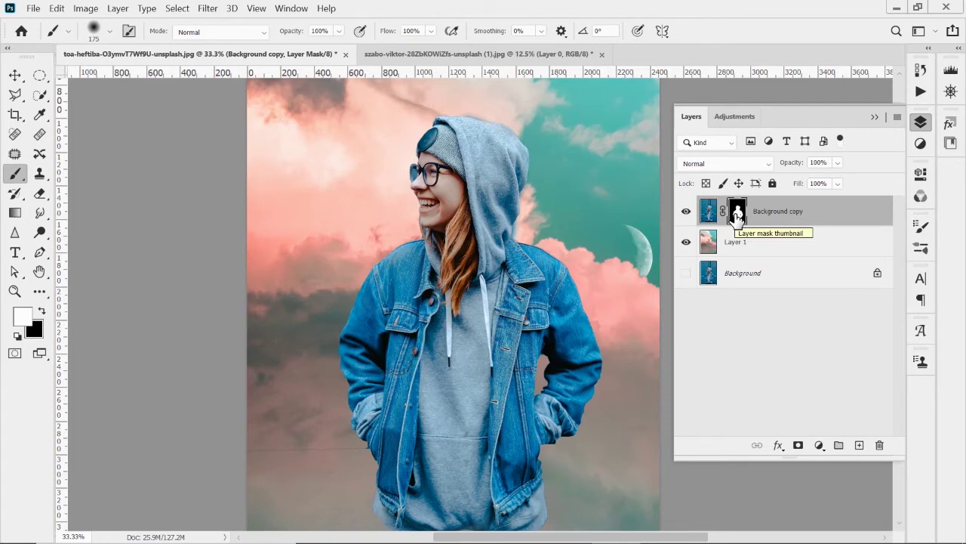
{"action": "left_click", "coordinate": [737, 215], "text": "shift"}
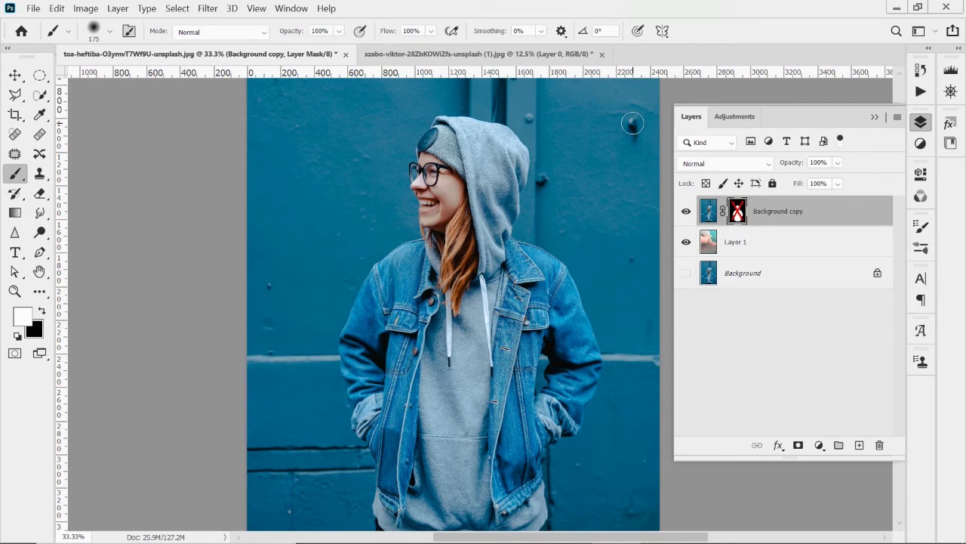
{"action": "key", "text": "bracketright"}
{"action": "key", "text": "bracketright"}
{"action": "key", "text": "bracketright"}
{"action": "left_click", "coordinate": [736, 212], "text": "shift"}
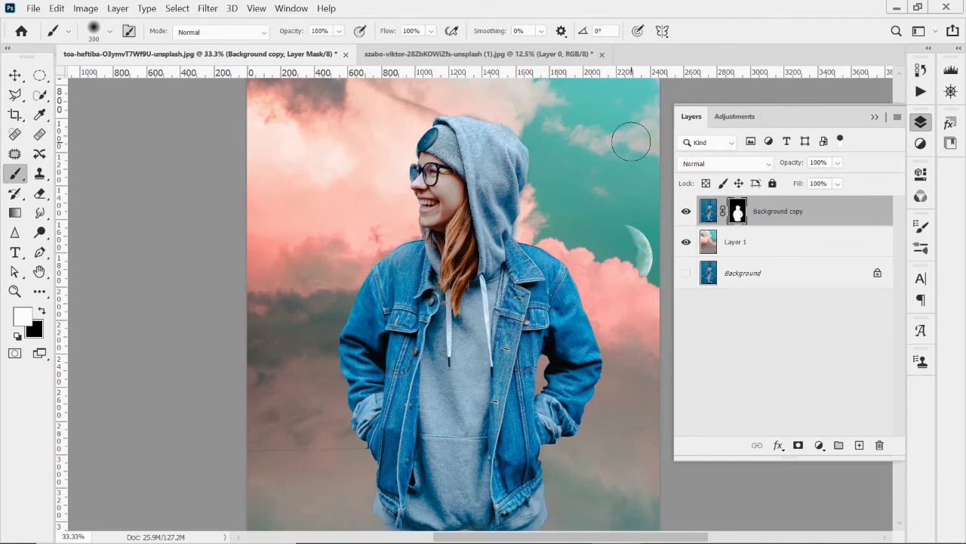
{"action": "left_click", "coordinate": [631, 142]}
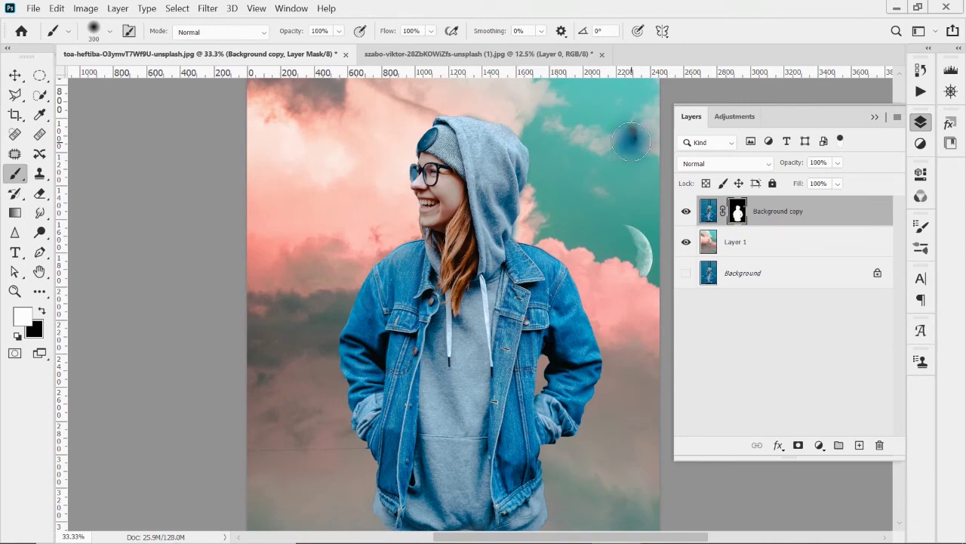
{"action": "left_click", "coordinate": [632, 125]}
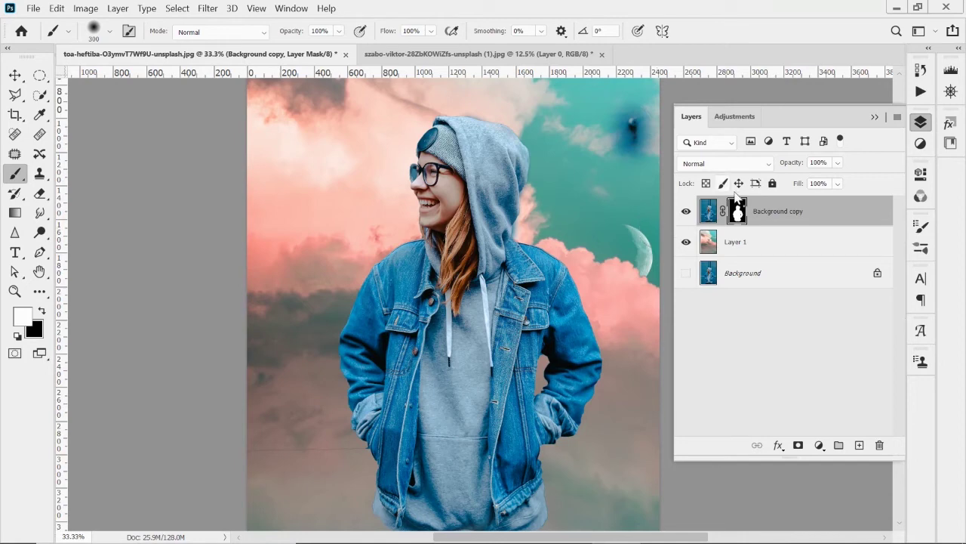
{"action": "left_click", "coordinate": [739, 213], "text": "shift"}
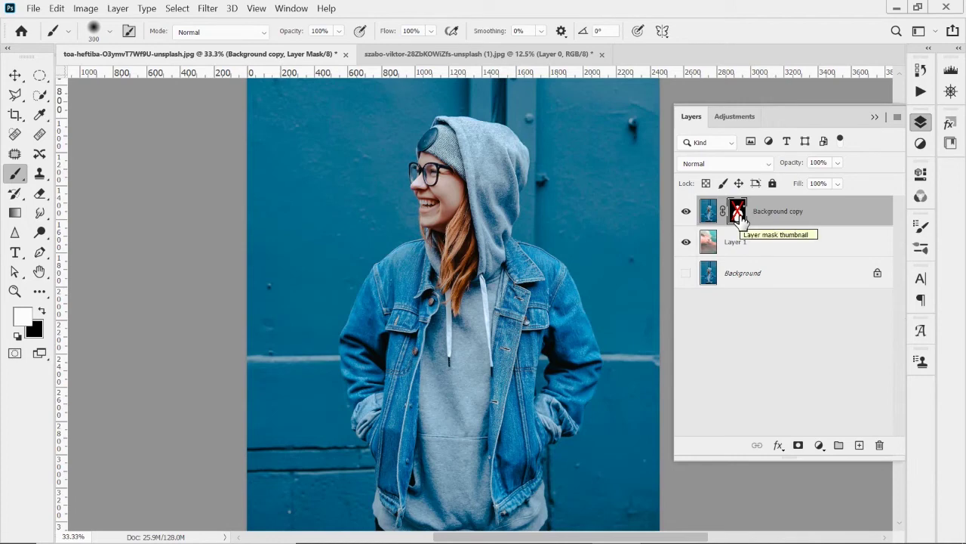
{"action": "left_click", "coordinate": [739, 213], "text": "shift"}
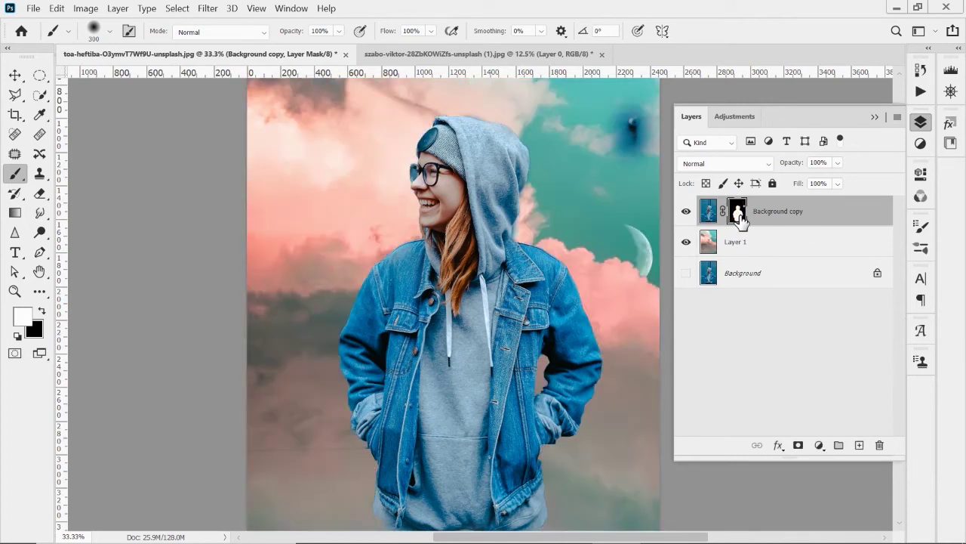
{"action": "left_click", "coordinate": [727, 250]}
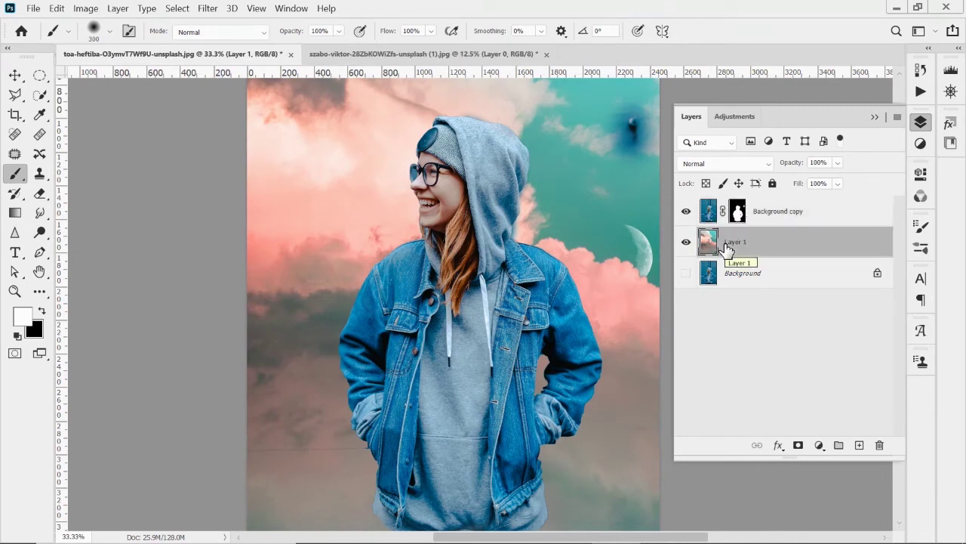
Add a Solid Color fill layer in pale grey-blue #c9dae2 above Layer 1
{"action": "left_click", "coordinate": [859, 445]}
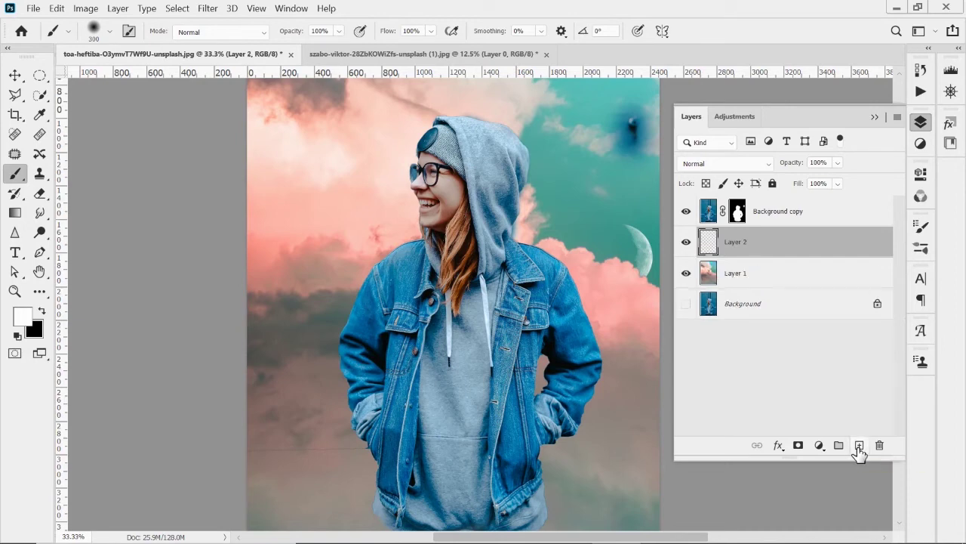
{"action": "left_click", "coordinate": [819, 446]}
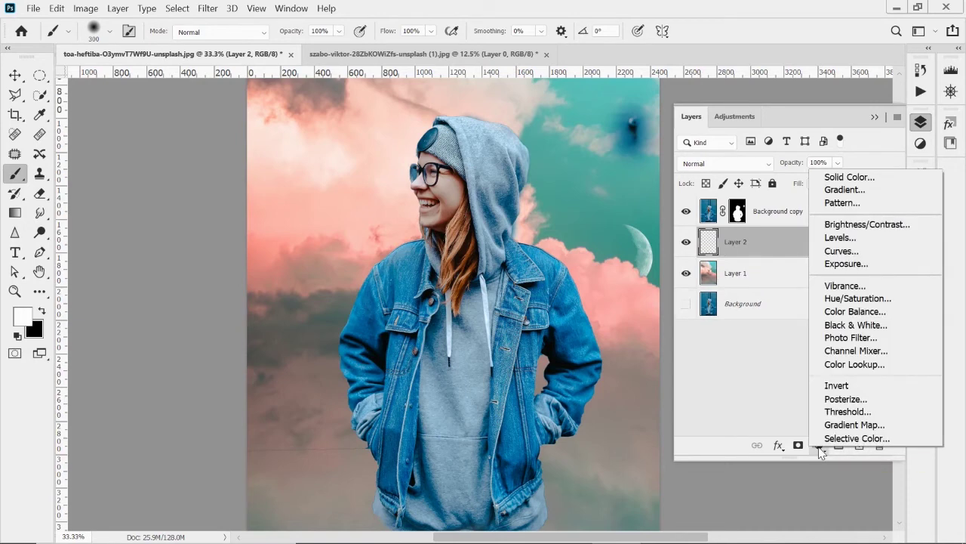
{"action": "left_click", "coordinate": [851, 178]}
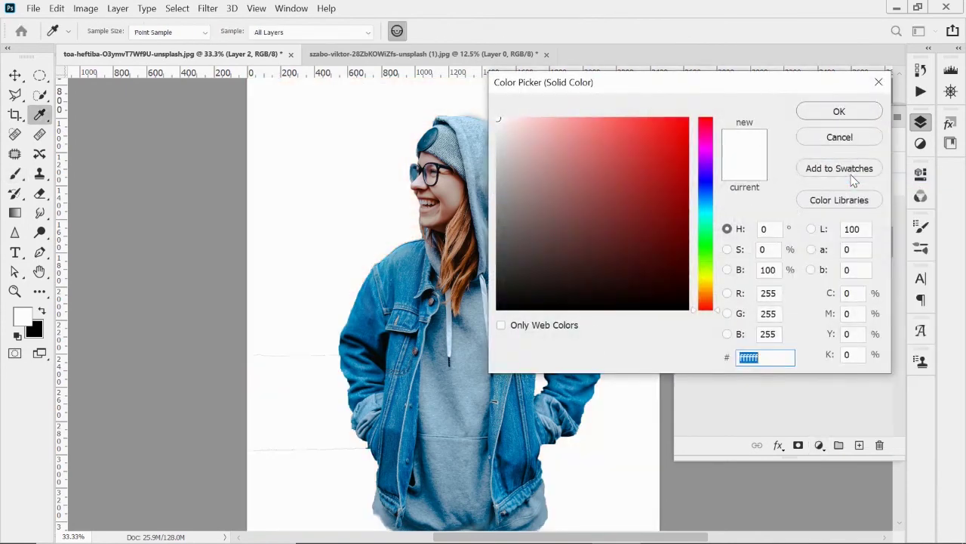
{"action": "left_click", "coordinate": [408, 278]}
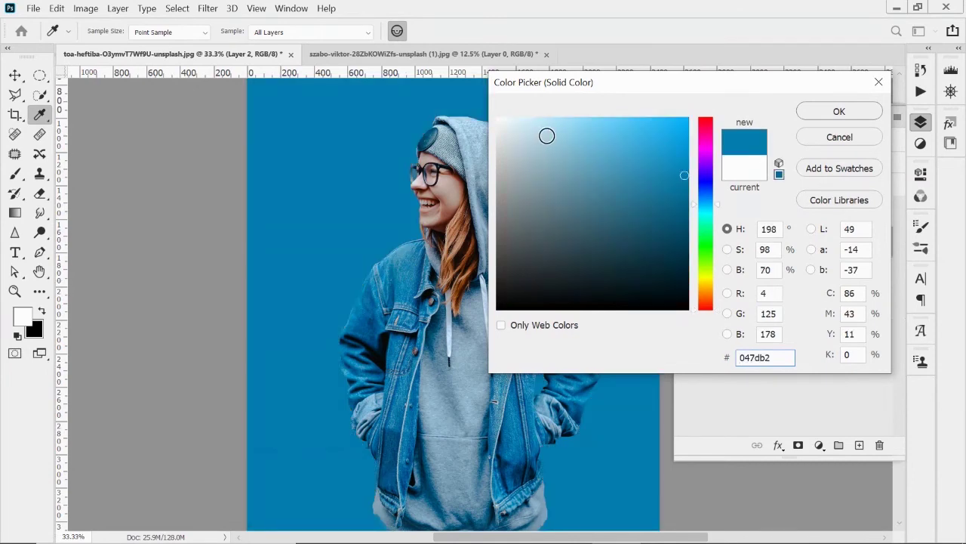
{"action": "left_click", "coordinate": [581, 124]}
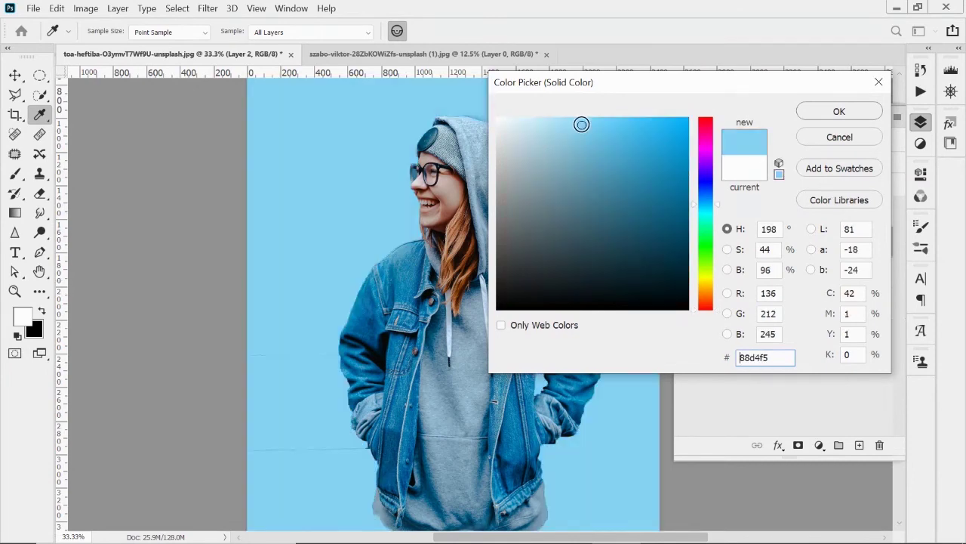
{"action": "left_click", "coordinate": [517, 139]}
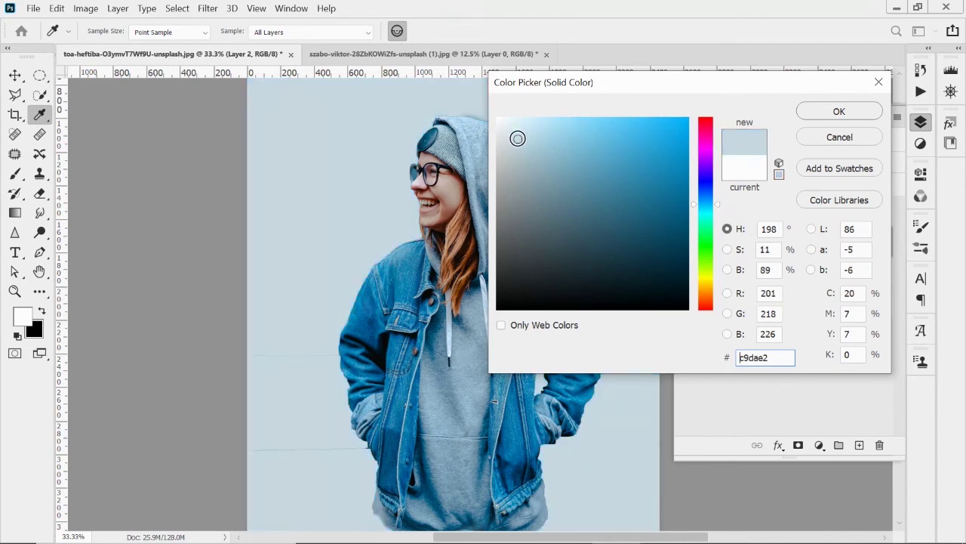
{"action": "left_click", "coordinate": [814, 113]}
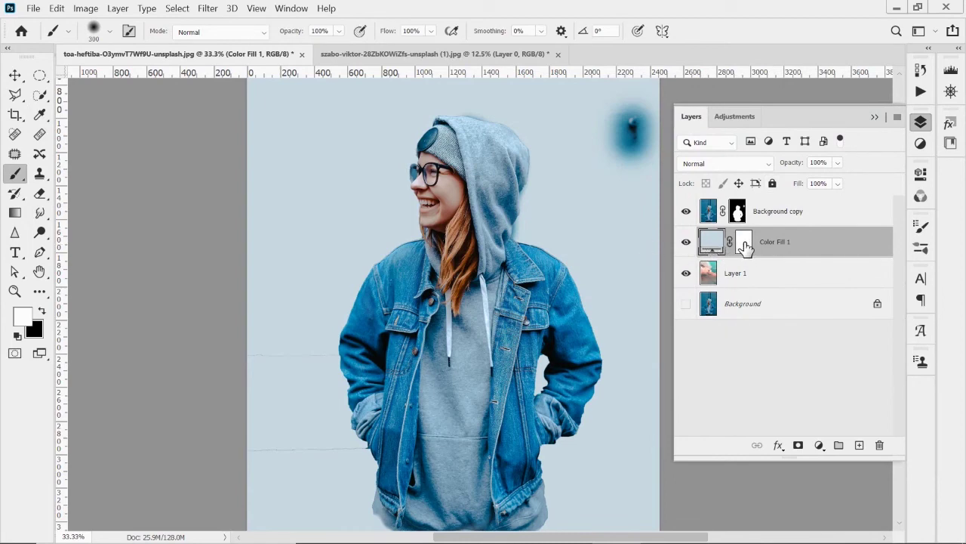
{"action": "left_click", "coordinate": [744, 243]}
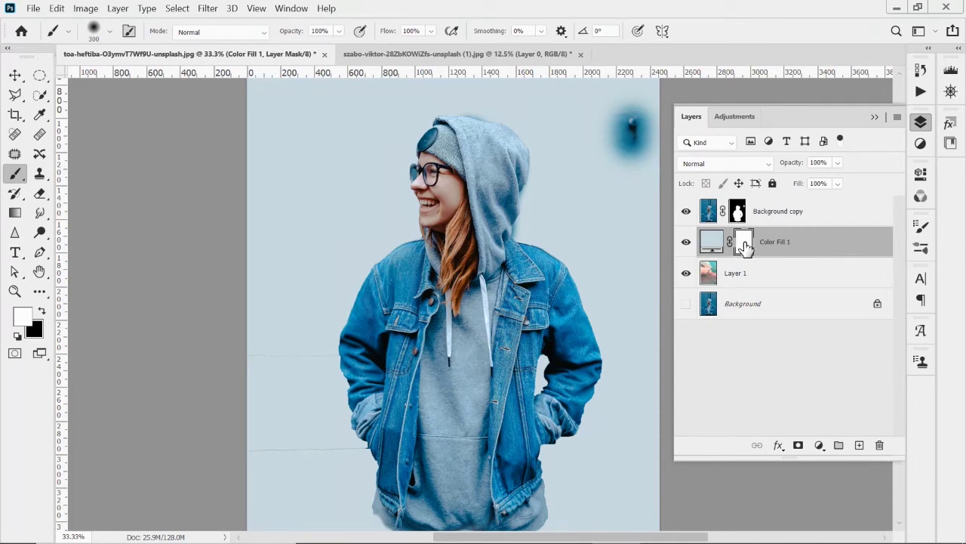
Paint out the top-right blue blob in the girl's mask, then copy that mask onto Color Fill 1
{"action": "left_click", "coordinate": [738, 213]}
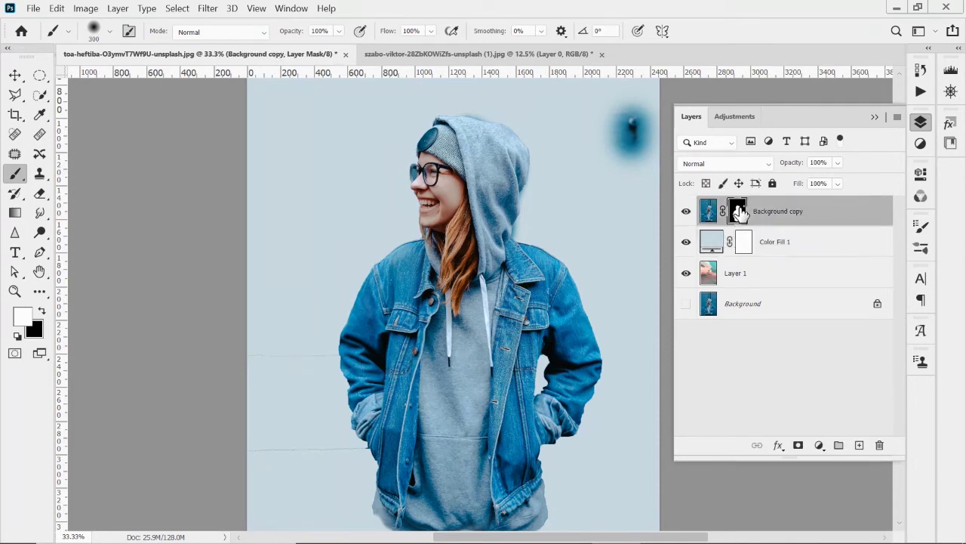
{"action": "left_click", "coordinate": [42, 310]}
{"action": "mouse_move", "coordinate": [608, 155]}
{"action": "left_mouse_down"}
{"action": "mouse_move", "coordinate": [637, 157]}
{"action": "mouse_move", "coordinate": [629, 126]}
{"action": "left_mouse_up"}
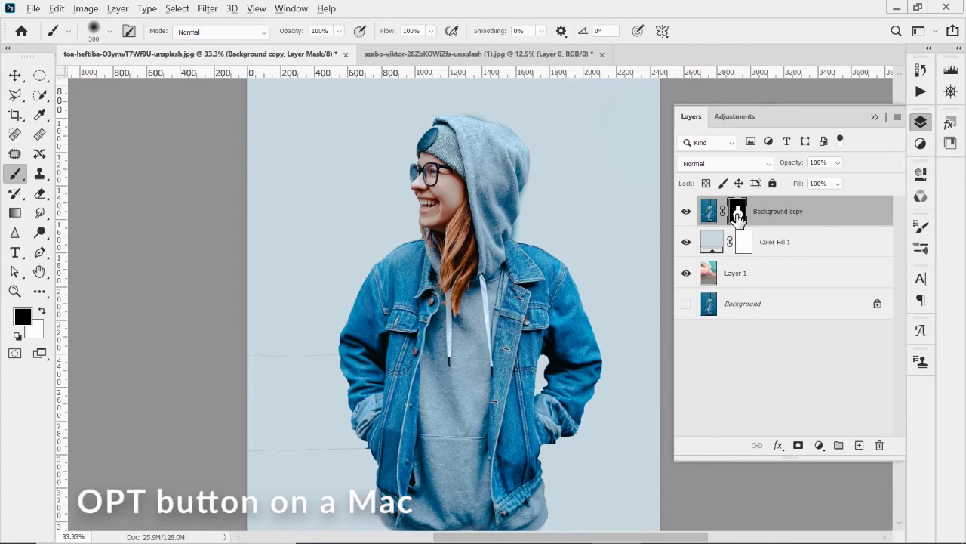
{"action": "left_click_drag", "start_coordinate": [737, 214], "coordinate": [746, 242]}
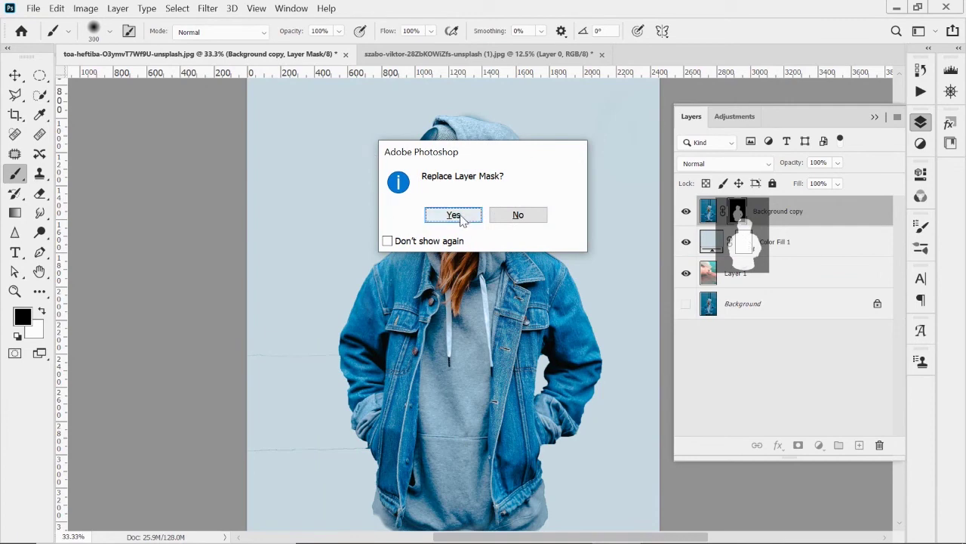
{"action": "left_click", "coordinate": [453, 216]}
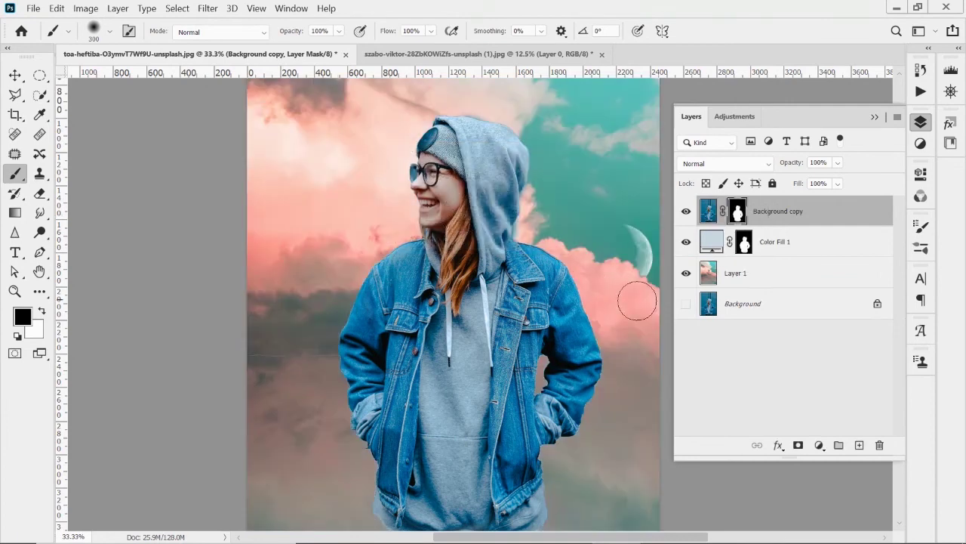
Transform the Color Fill 1 mask two nudges to the left and commit the offset
{"action": "left_click", "coordinate": [745, 243]}
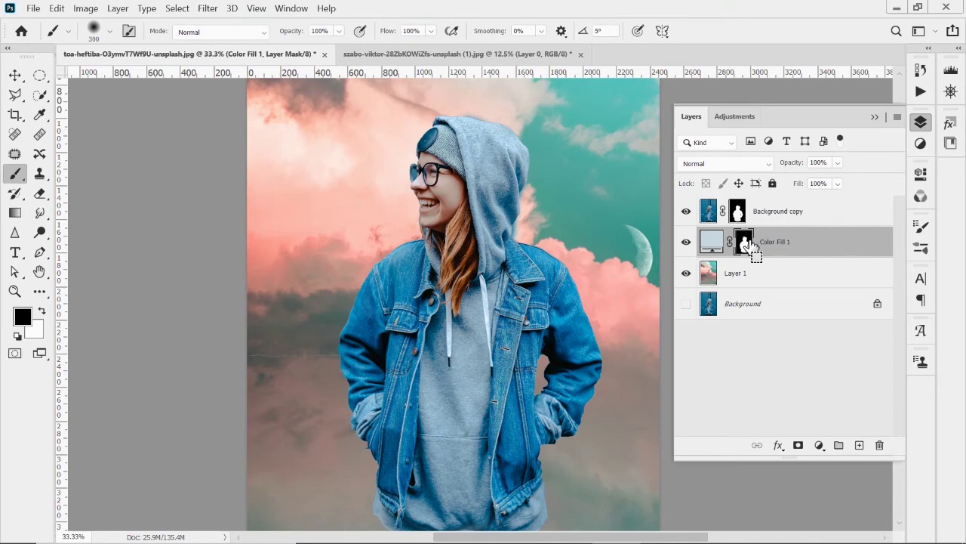
{"action": "key", "text": "ctrl+t"}
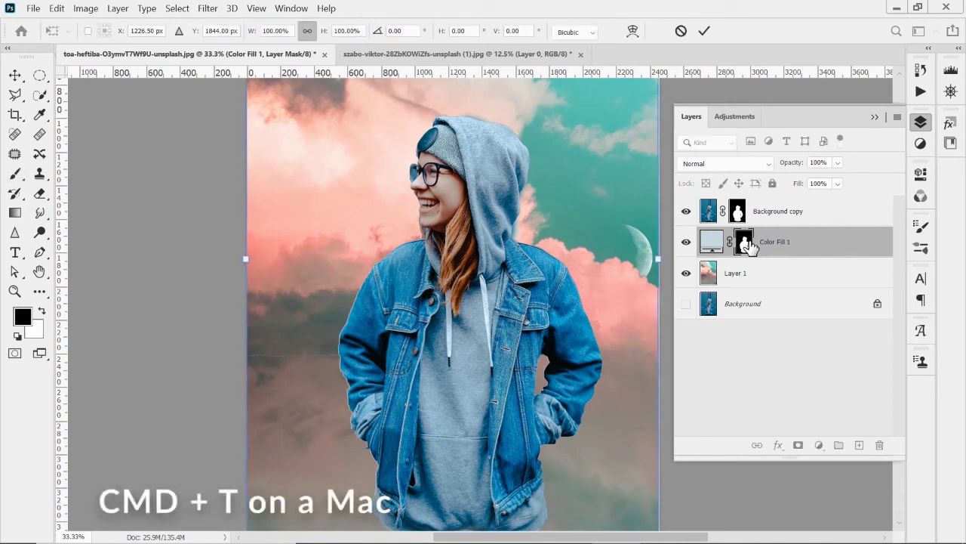
{"action": "key", "text": "Left"}
{"action": "key", "text": "Left"}
{"action": "key", "text": "Left"}
{"action": "key", "text": "Left"}
{"action": "key", "text": "Left"}
{"action": "key", "text": "Left"}
{"action": "key", "text": "Left"}
{"action": "key", "text": "Left"}
{"action": "key", "text": "Left"}
{"action": "key", "text": "Left"}
{"action": "key", "text": "Left"}
{"action": "key", "text": "Left"}
{"action": "key", "text": "Left"}
{"action": "key", "text": "Left"}
{"action": "key", "text": "Left"}
{"action": "key", "text": "Left"}
{"action": "key", "text": "Left"}
{"action": "key", "text": "Left"}
{"action": "key", "text": "Left"}
{"action": "key", "text": "Left"}
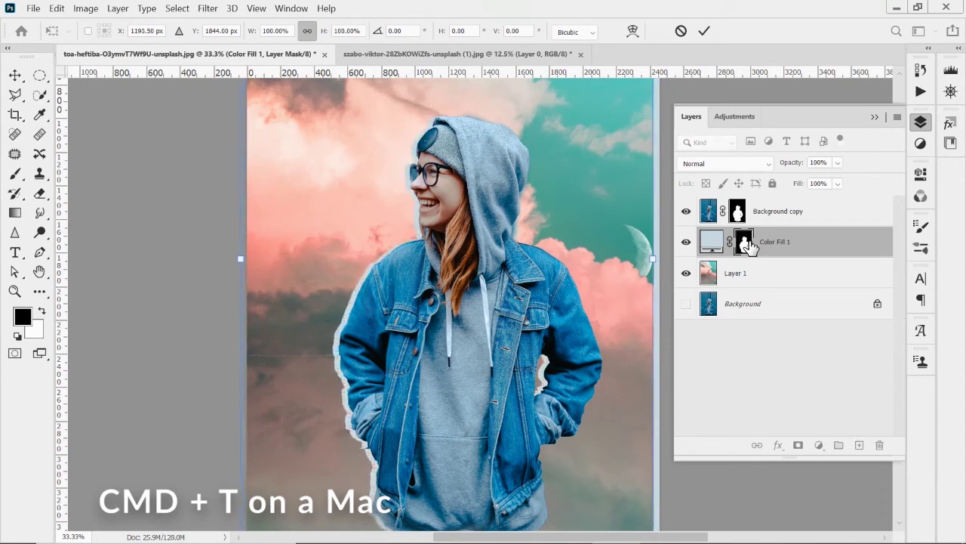
{"action": "key", "text": "Left"}
{"action": "key", "text": "Left"}
{"action": "key", "text": "Left"}
{"action": "key", "text": "Left"}
{"action": "key", "text": "Left"}
{"action": "key", "text": "Left"}
{"action": "key", "text": "Left"}
{"action": "key", "text": "Left"}
{"action": "key", "text": "Left"}
{"action": "key", "text": "Left"}
{"action": "key", "text": "Left"}
{"action": "key", "text": "Left"}
{"action": "key", "text": "Left"}
{"action": "key", "text": "Left"}
{"action": "key", "text": "Left"}
{"action": "key", "text": "Left"}
{"action": "key", "text": "Left"}
{"action": "key", "text": "Left"}
{"action": "key", "text": "Left"}
{"action": "key", "text": "Left"}
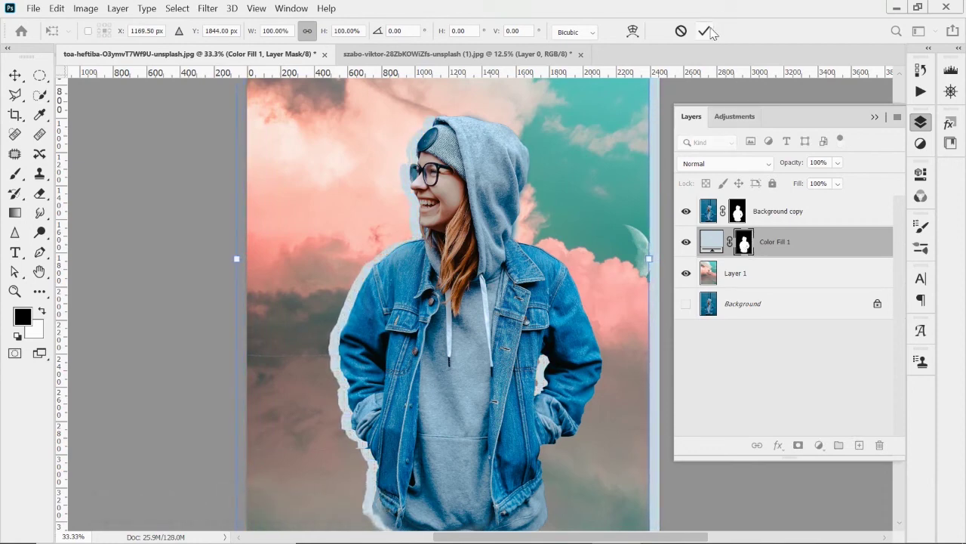
{"action": "left_click", "coordinate": [704, 30]}
{"action": "key", "text": "b"}
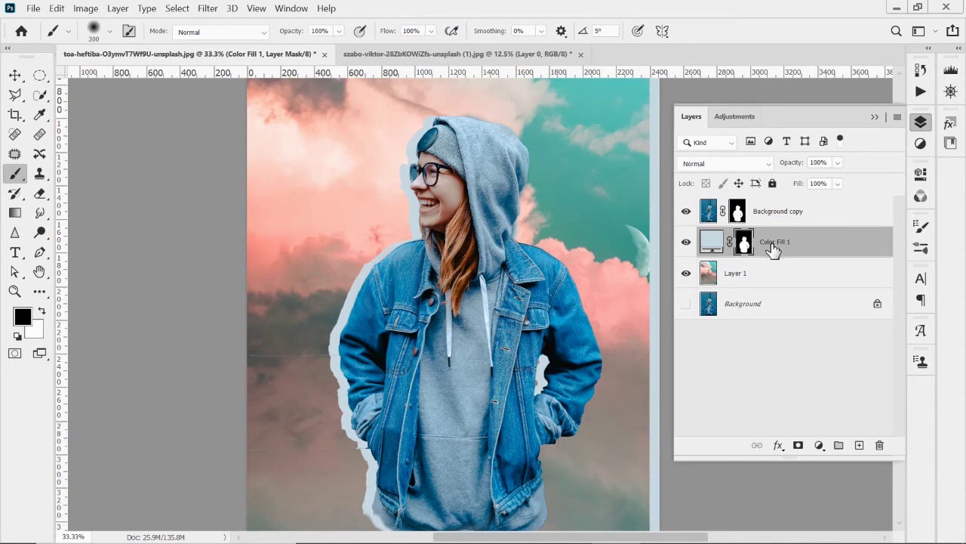
Duplicate Color Fill 1 above itself and recolour the copy pink (ffb8aa) sampled from the sky
{"action": "double_click", "coordinate": [819, 249]}
{"action": "left_click_drag", "start_coordinate": [819, 249], "coordinate": [813, 226]}
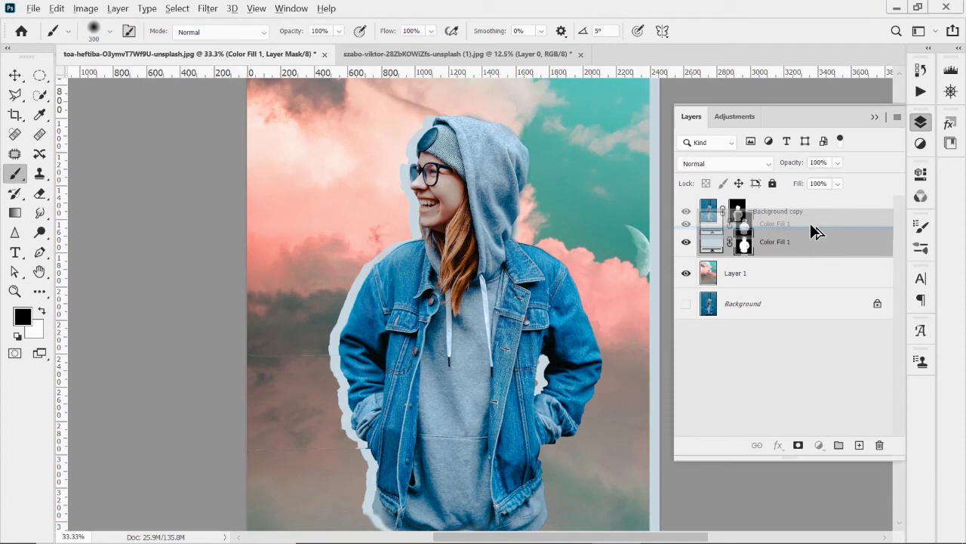
{"action": "left_click_drag", "start_coordinate": [815, 231], "coordinate": [813, 221]}
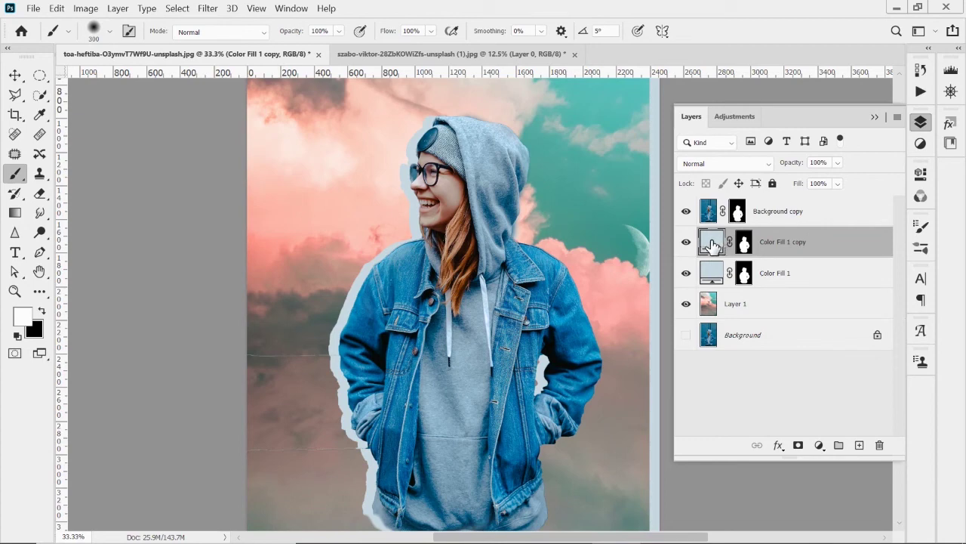
{"action": "double_click", "coordinate": [712, 244]}
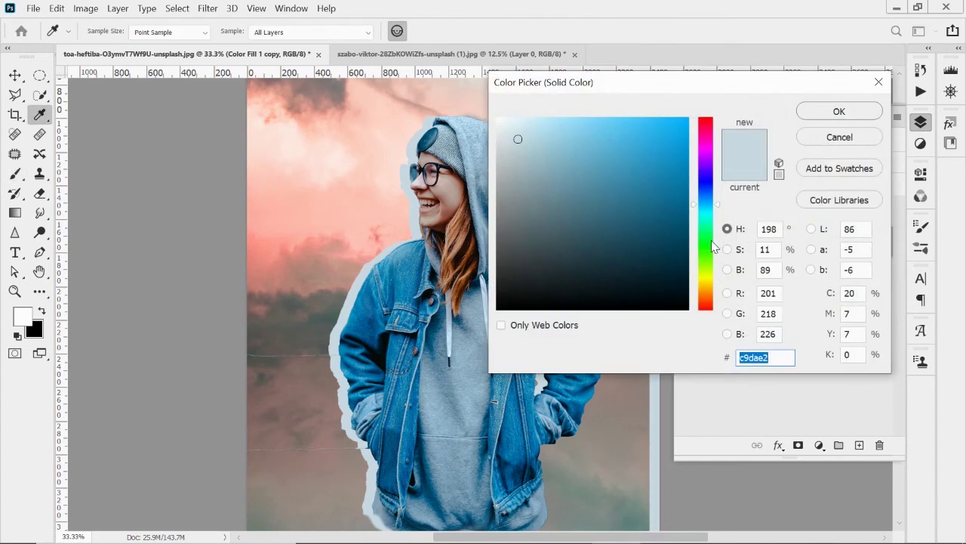
{"action": "left_click", "coordinate": [285, 205]}
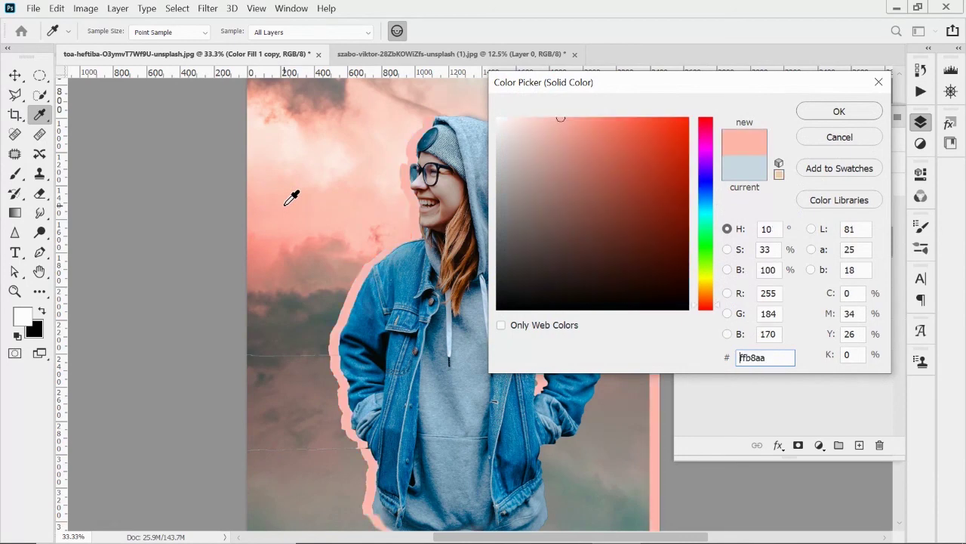
{"action": "left_click", "coordinate": [832, 113]}
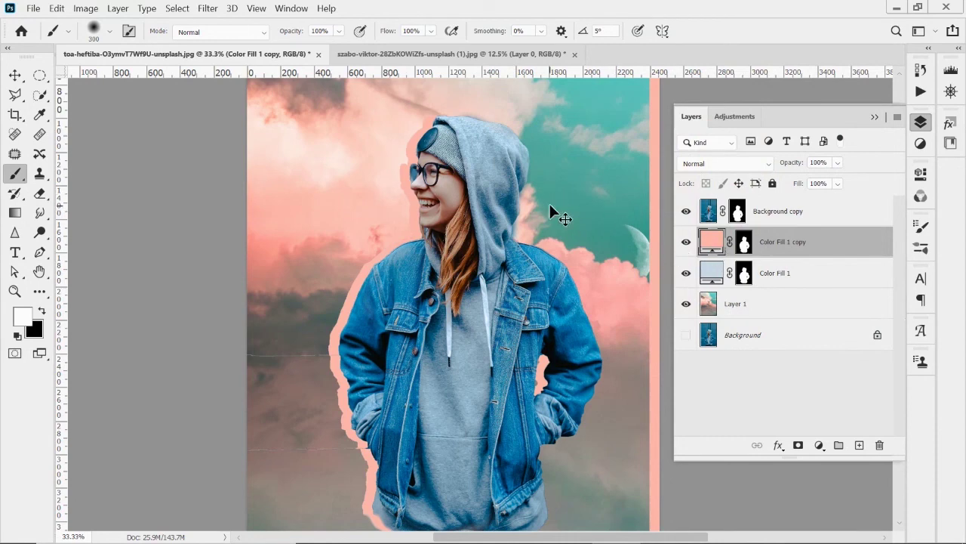
Shift the pink copy's silhouette to the right, then back slightly, and commit the transform
{"action": "key", "text": "ctrl+t"}
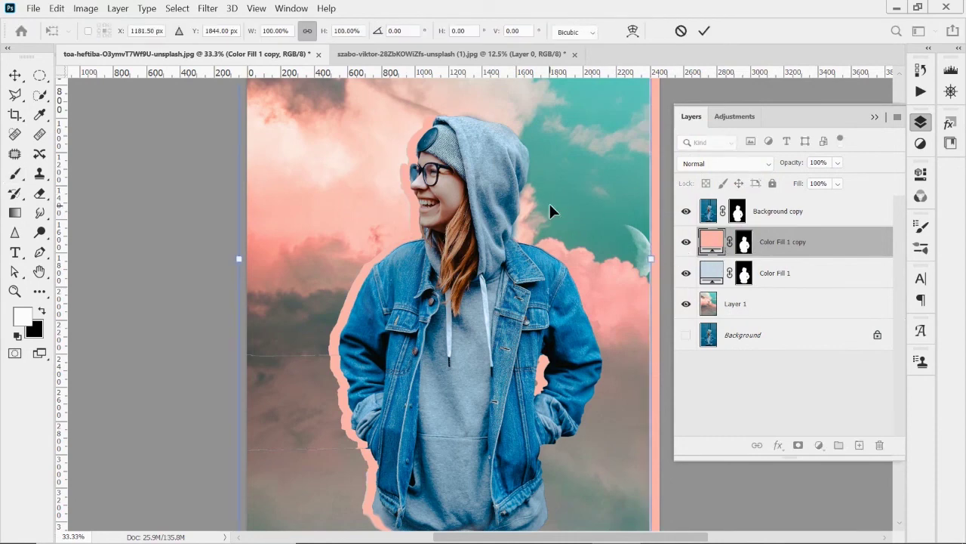
{"action": "key", "text": "shift+Right"}
{"action": "key", "text": "shift+Right"}
{"action": "key", "text": "shift+Right"}
{"action": "key", "text": "shift+Right"}
{"action": "key", "text": "shift+Right"}
{"action": "key", "text": "shift+Right"}
{"action": "key", "text": "shift+Right"}
{"action": "key", "text": "shift+Right"}
{"action": "key", "text": "Right"}
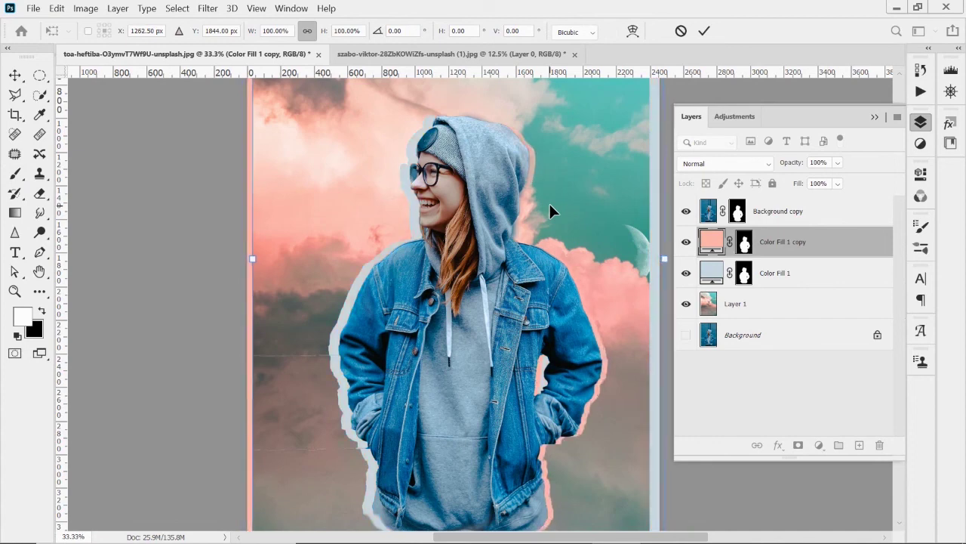
{"action": "key", "text": "shift+Right"}
{"action": "key", "text": "shift+Right"}
{"action": "key", "text": "shift+Right"}
{"action": "key", "text": "shift+Right"}
{"action": "key", "text": "Right"}
{"action": "key", "text": "Right"}
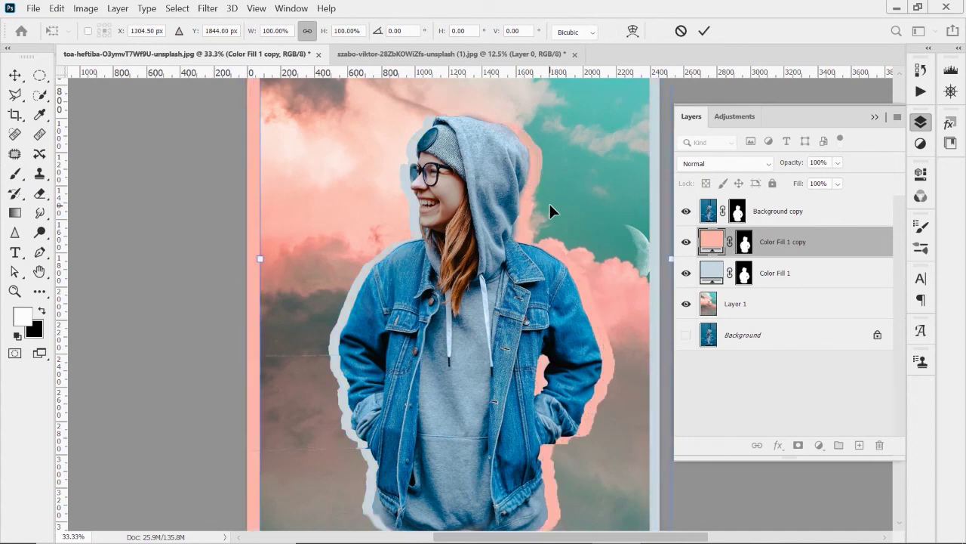
{"action": "key", "text": "shift+Left"}
{"action": "key", "text": "Left"}
{"action": "key", "text": "Left"}
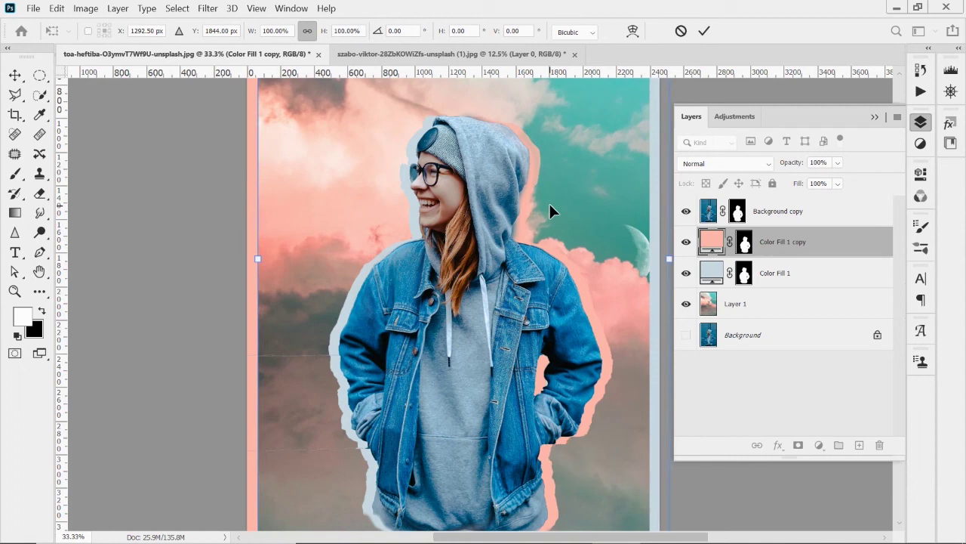
{"action": "left_click", "coordinate": [704, 31]}
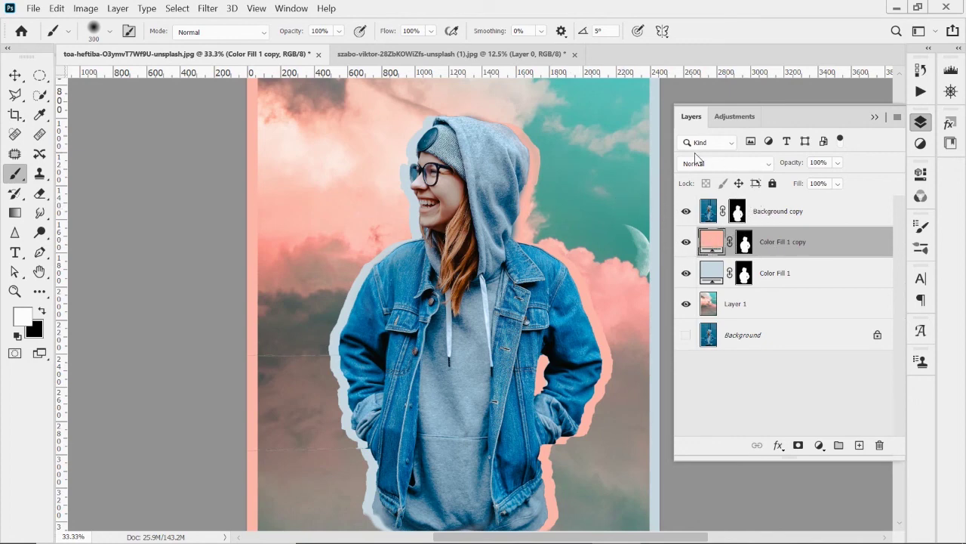
Select the Background copy layer's mask
{"action": "left_click", "coordinate": [739, 212]}
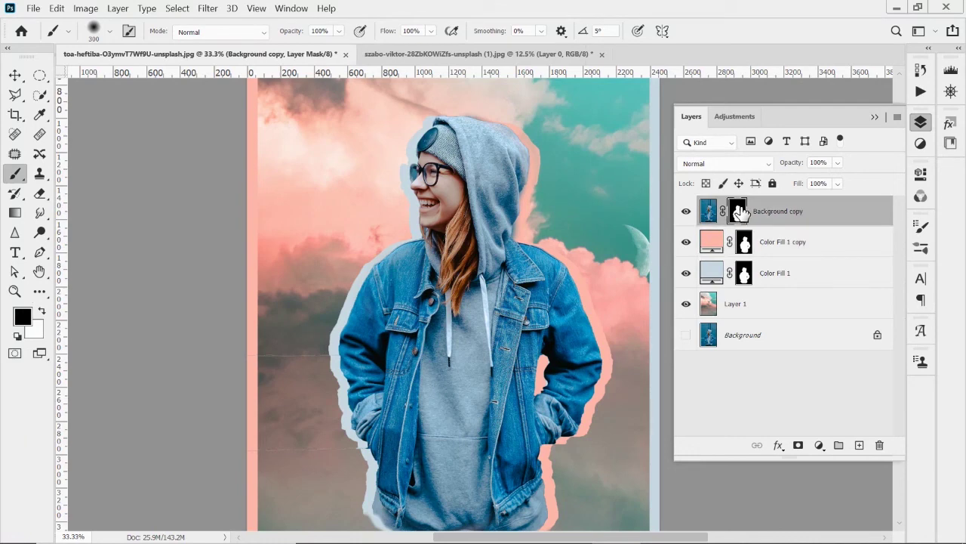